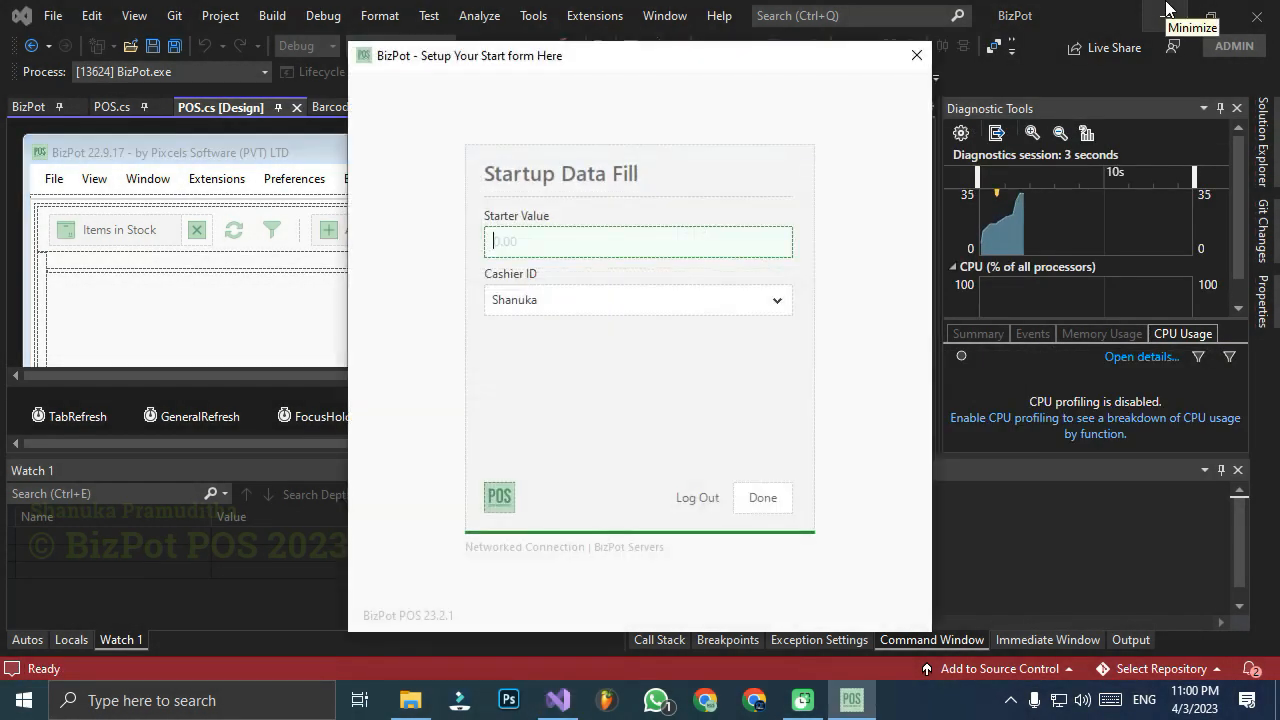
Minimize Visual Studio behind the startup data form and submit the form with its preset cashier
click(1167, 12)
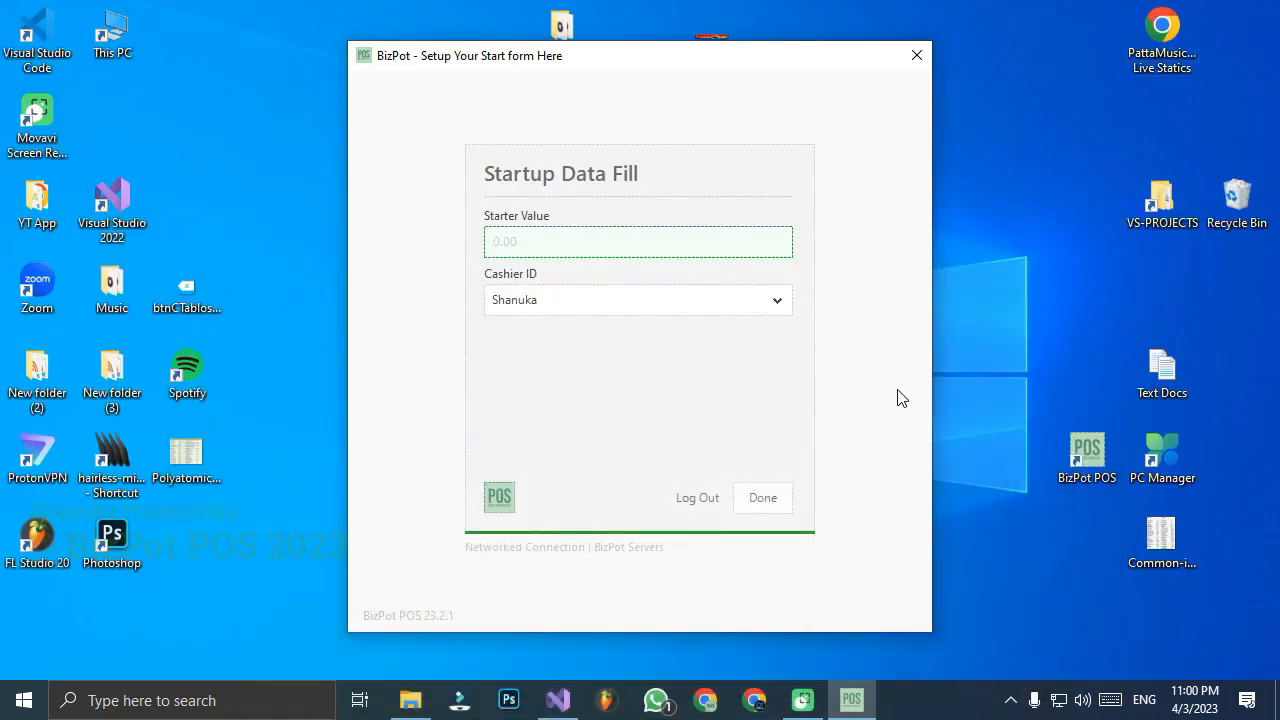
click(760, 505)
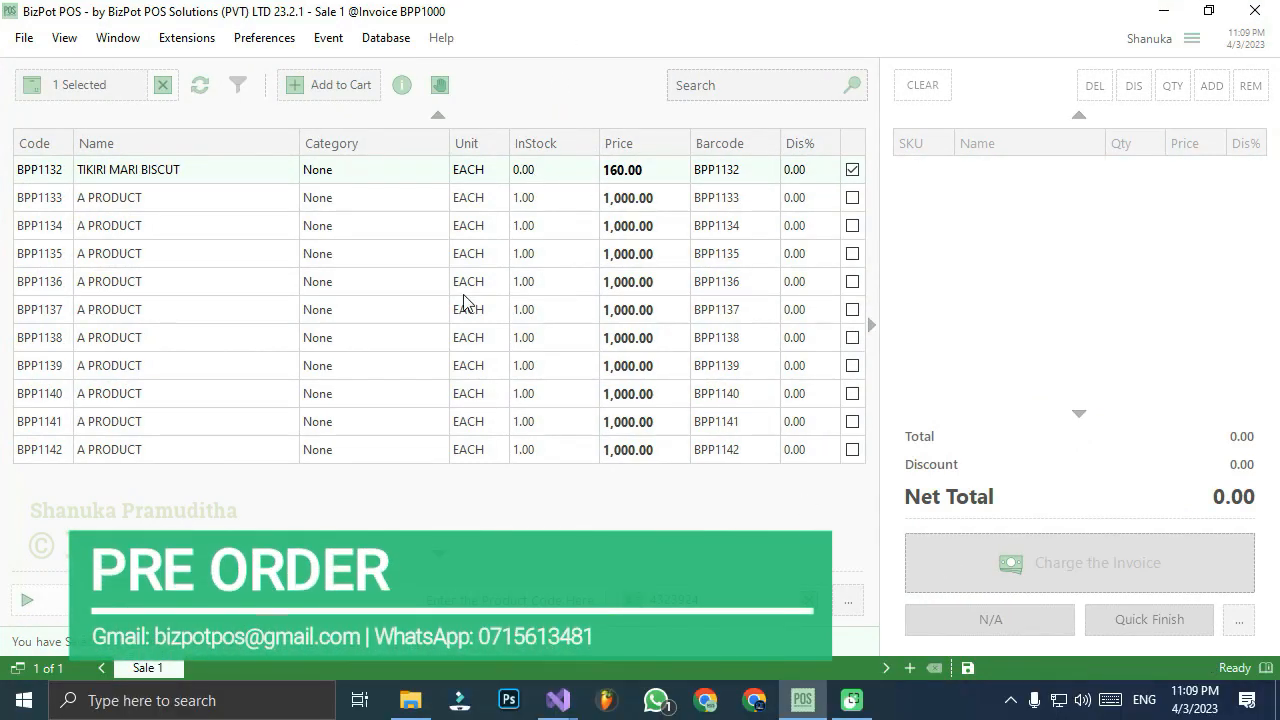
Autofill the product code prefix and add product BPP1132 to the cart with a quantity of 5.75
click(848, 600)
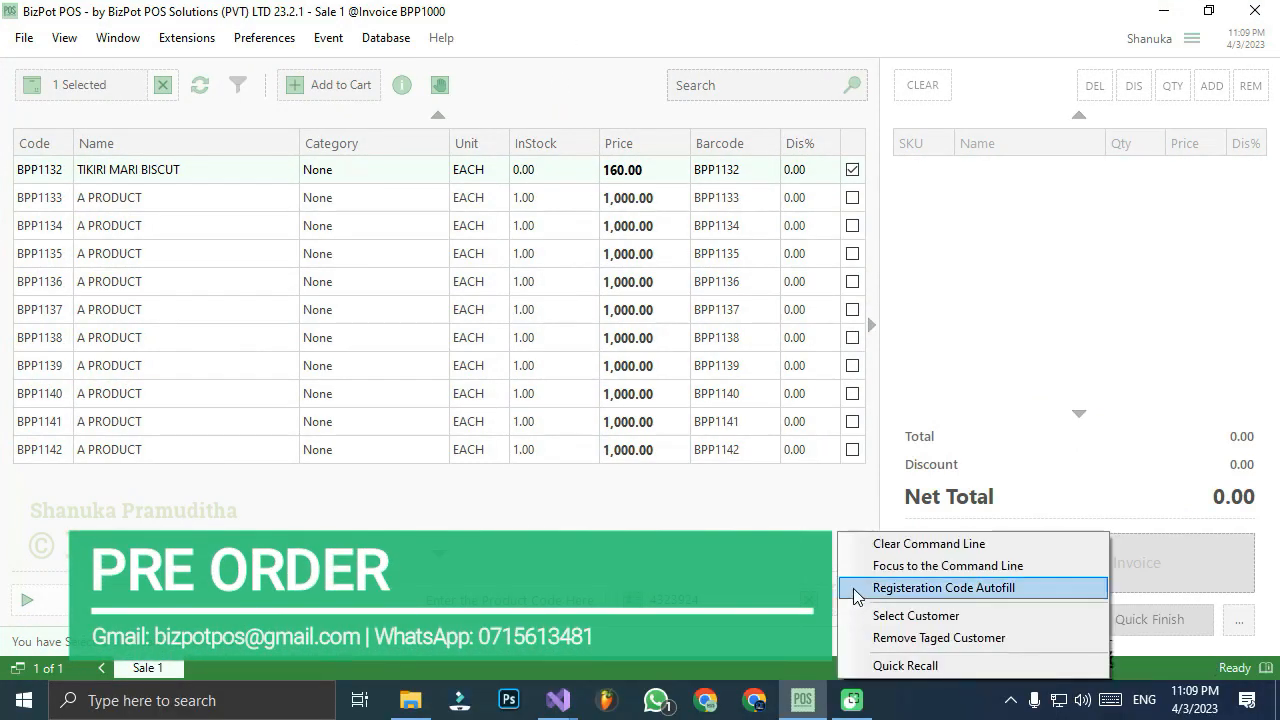
click(857, 585)
click(848, 600)
click(870, 586)
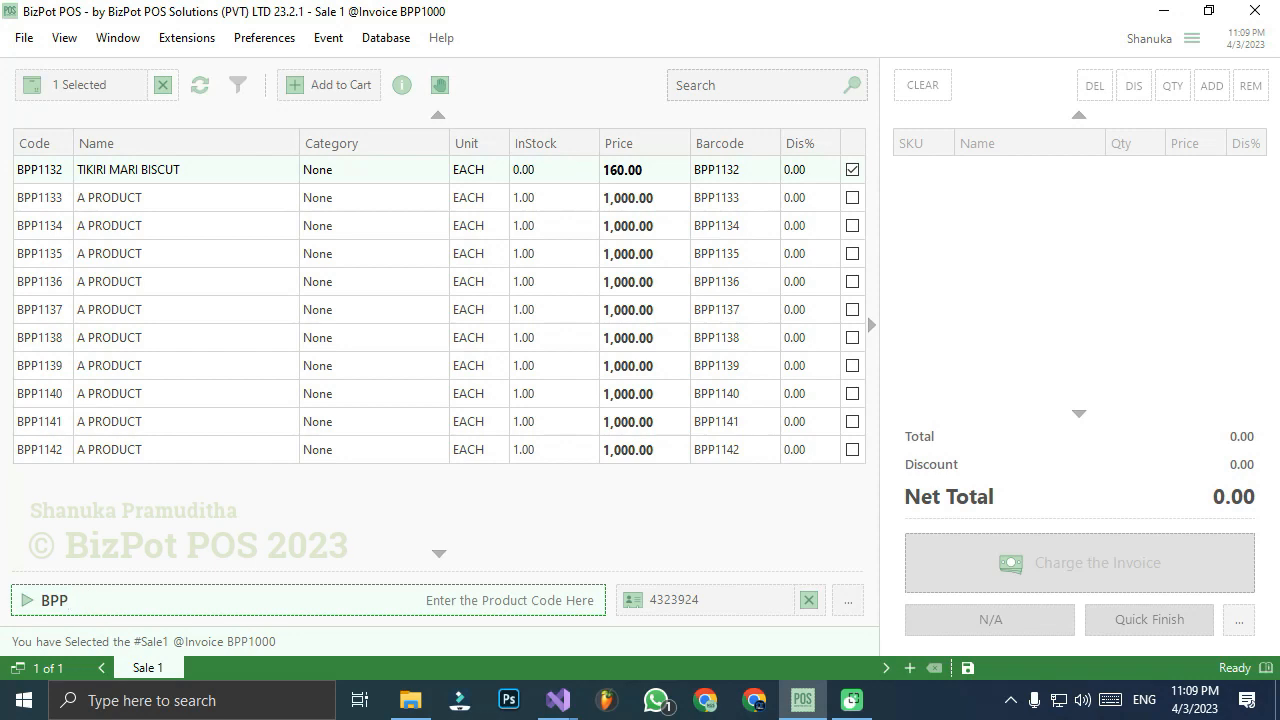
text(1132)
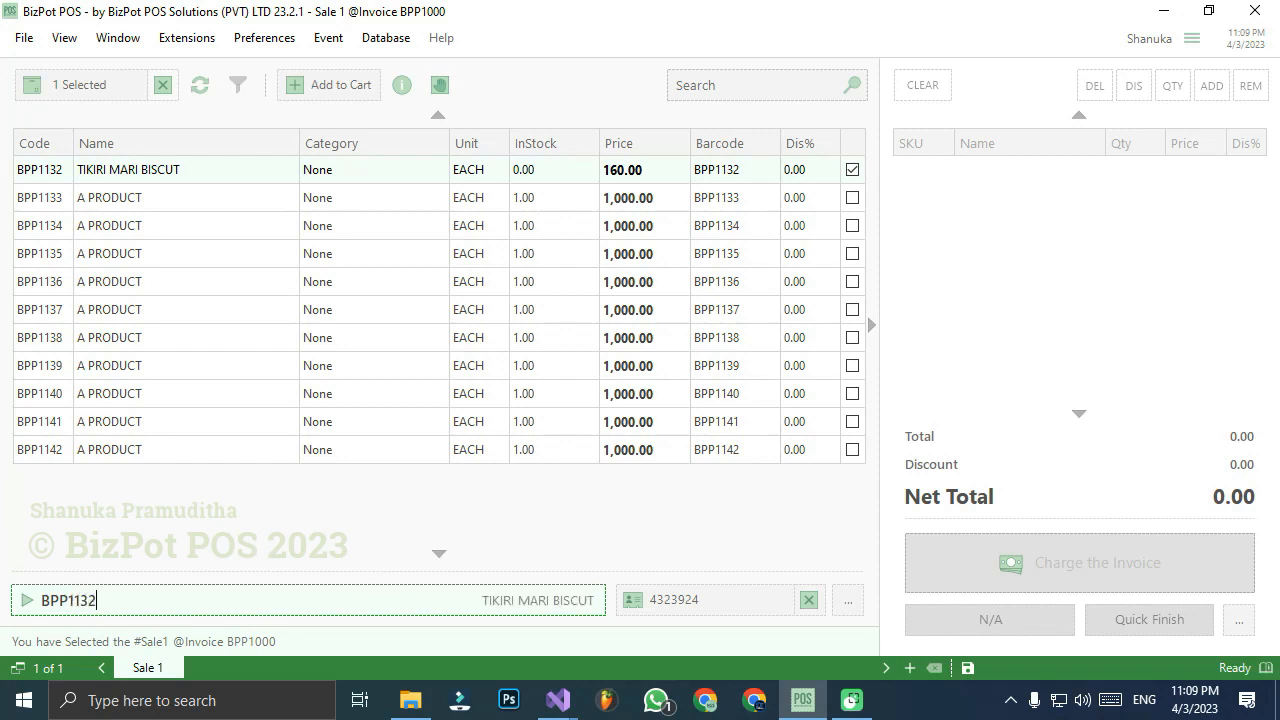
key(Return)
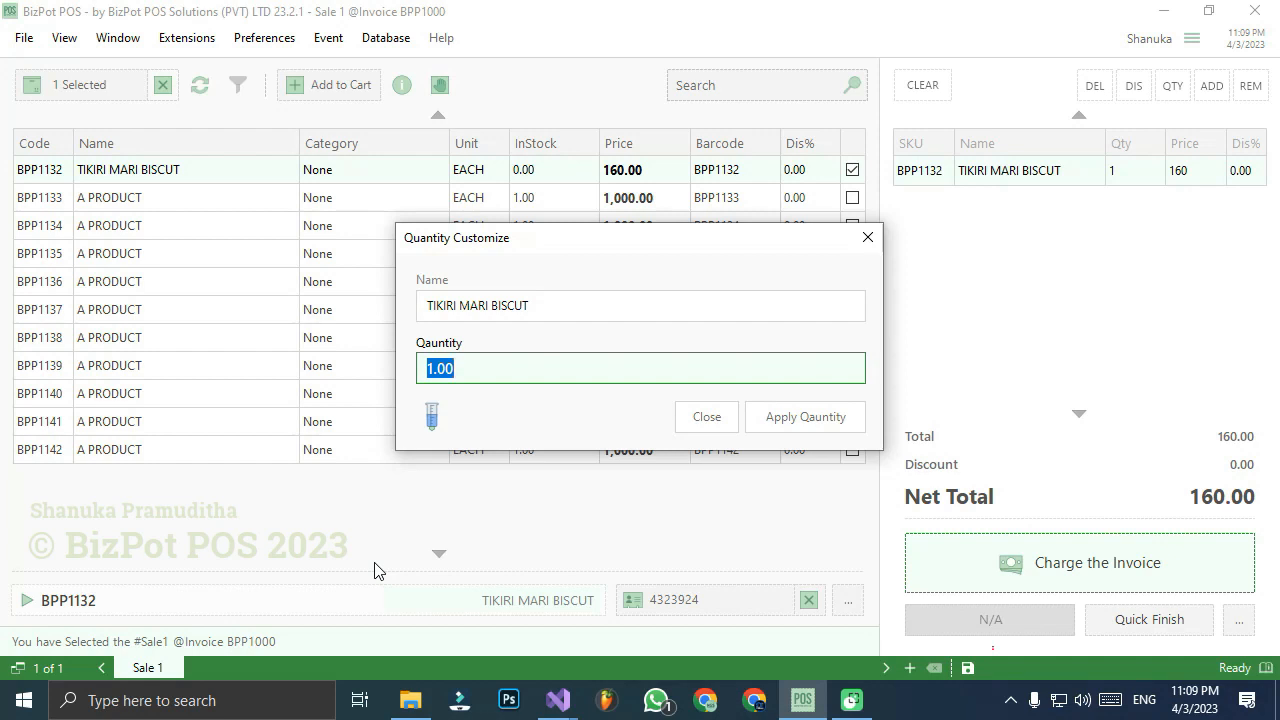
text(5.75)
key(Return)
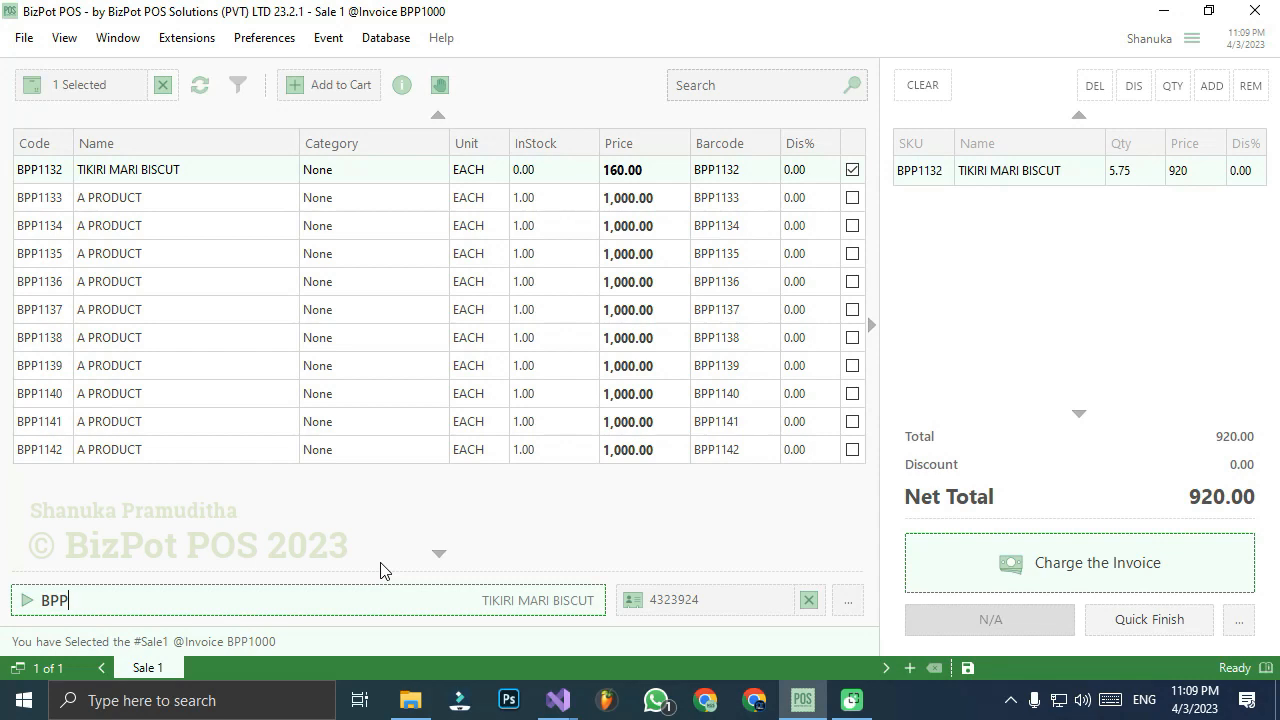
Add product BPP1136 to the cart with a quantity of 1.00
text(1136)
key(Return)
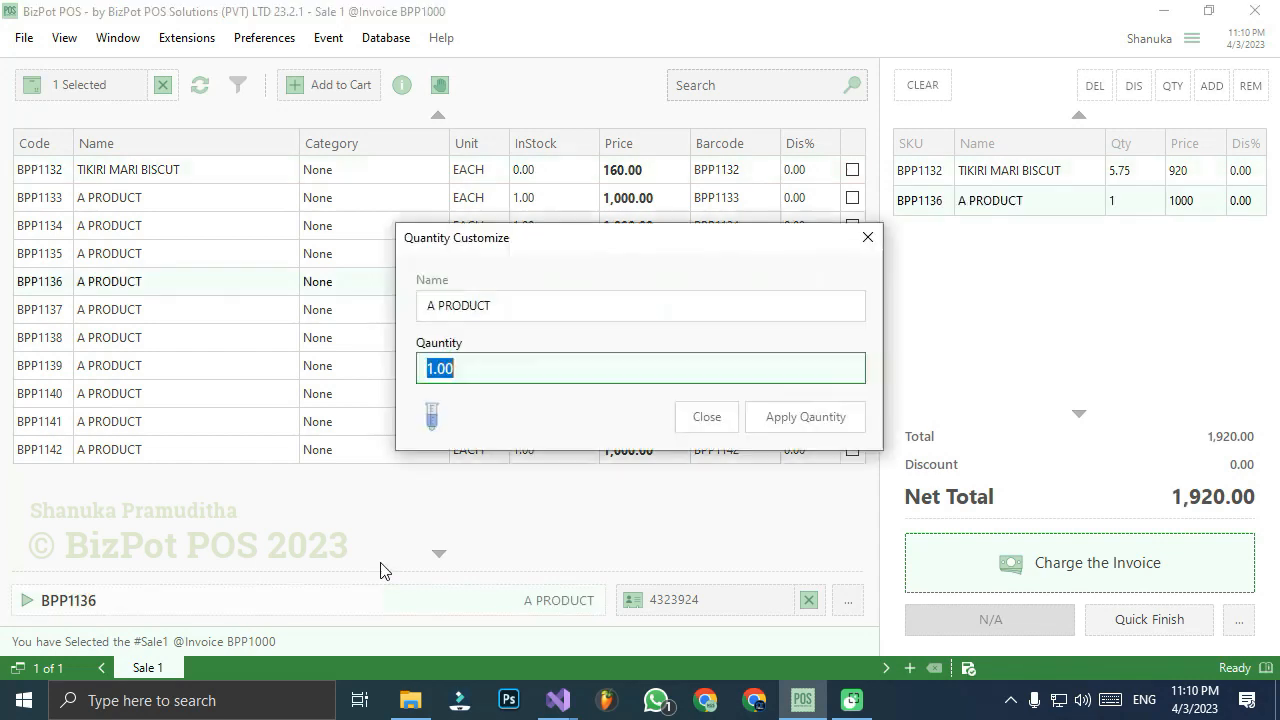
key(Return)
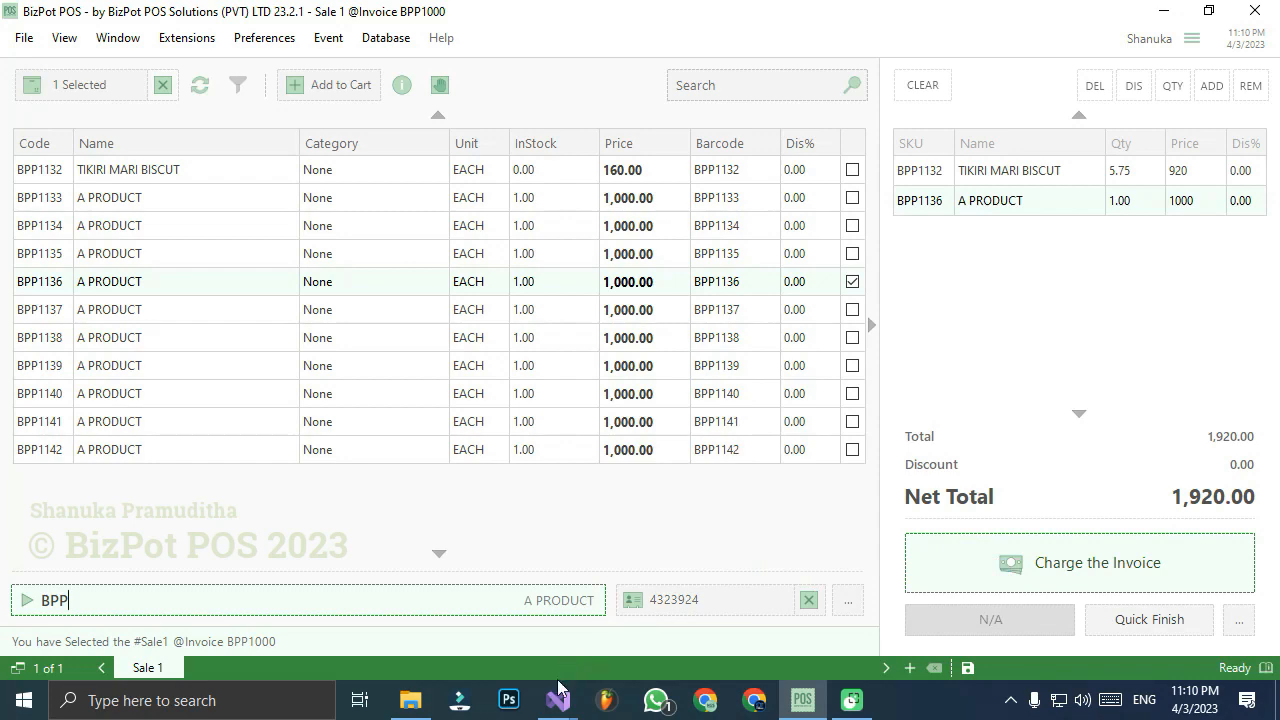
Charge the invoice and enter 2000 as the cash payment
click(995, 590)
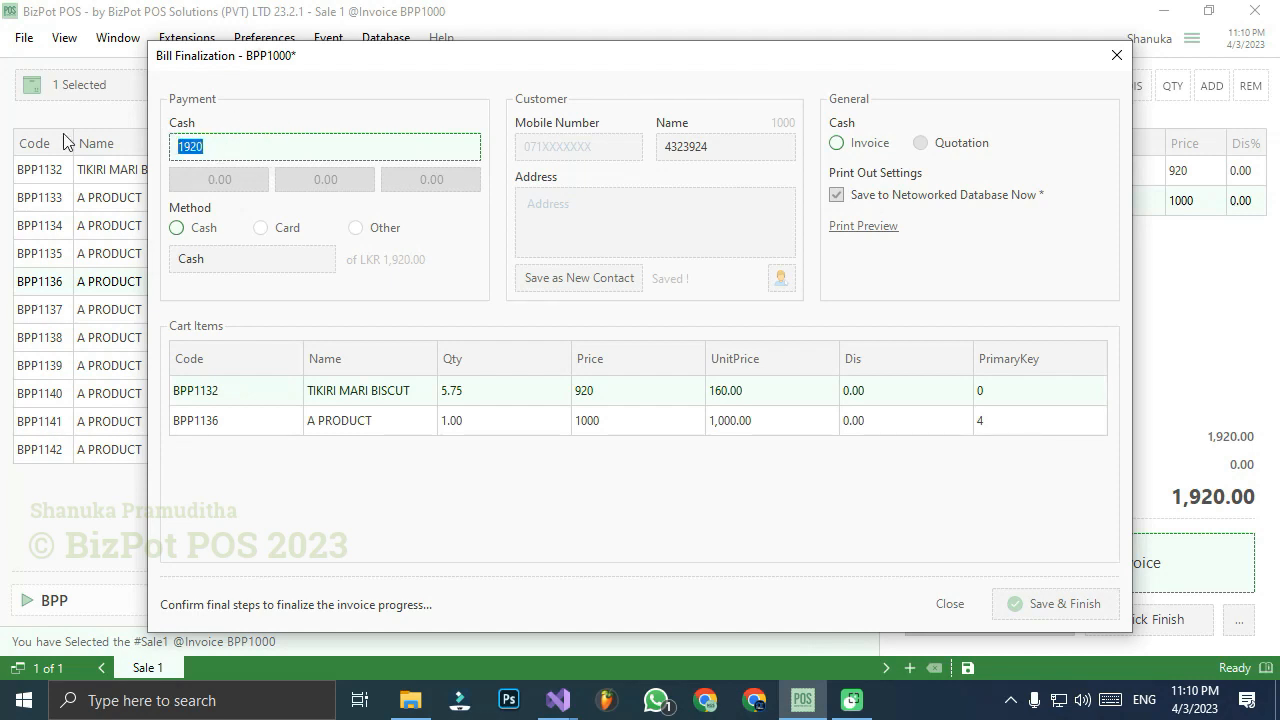
text(20)
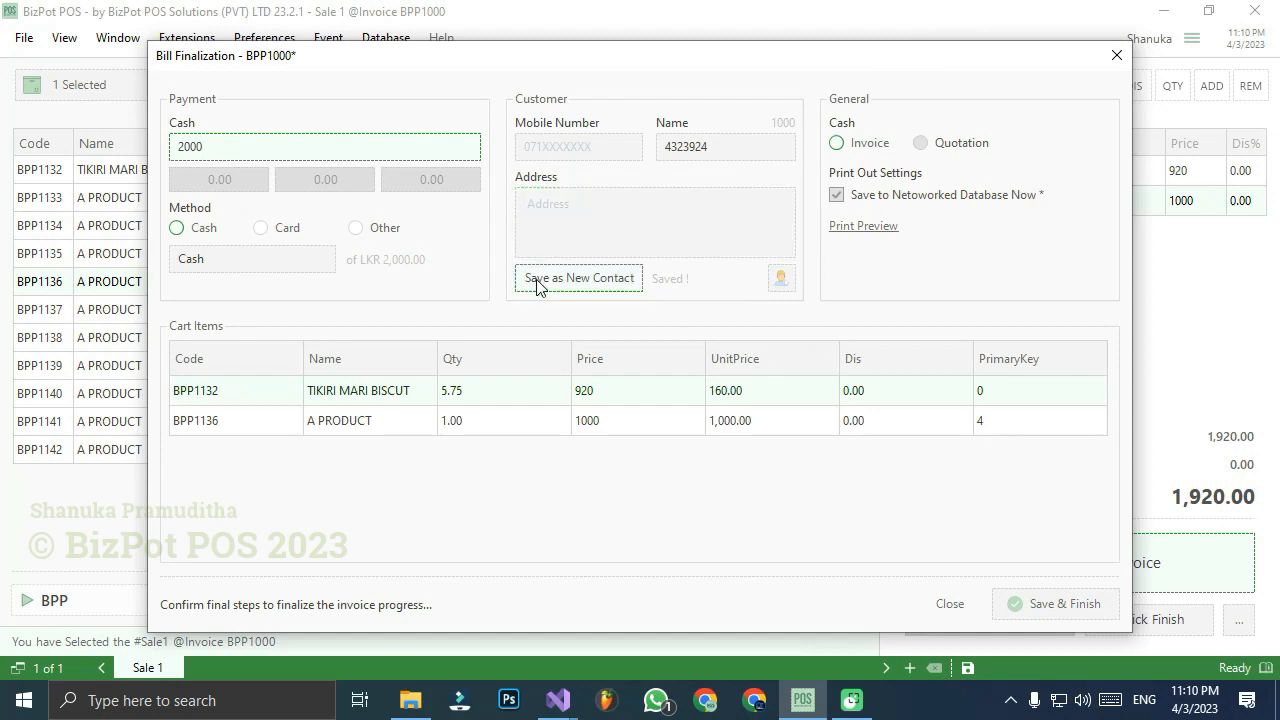
Choose the existing contact from the Contacts Manager as the customer for the bill
click(573, 152)
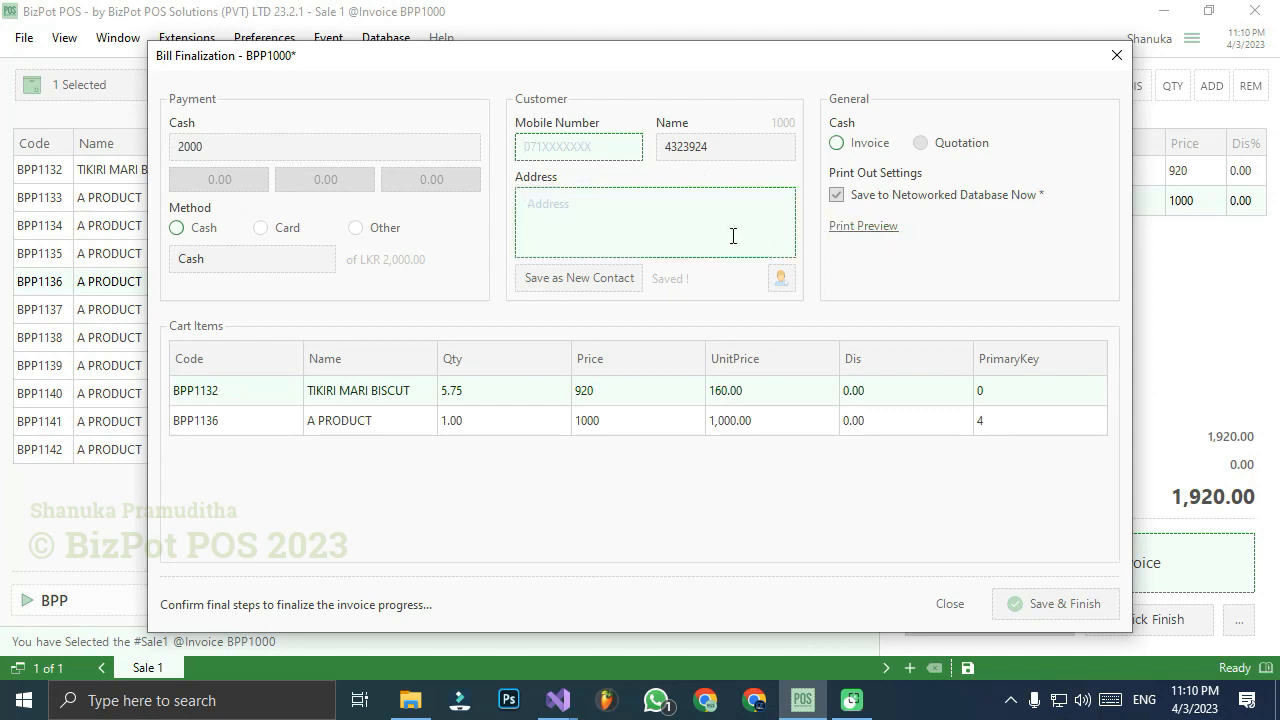
click(781, 278)
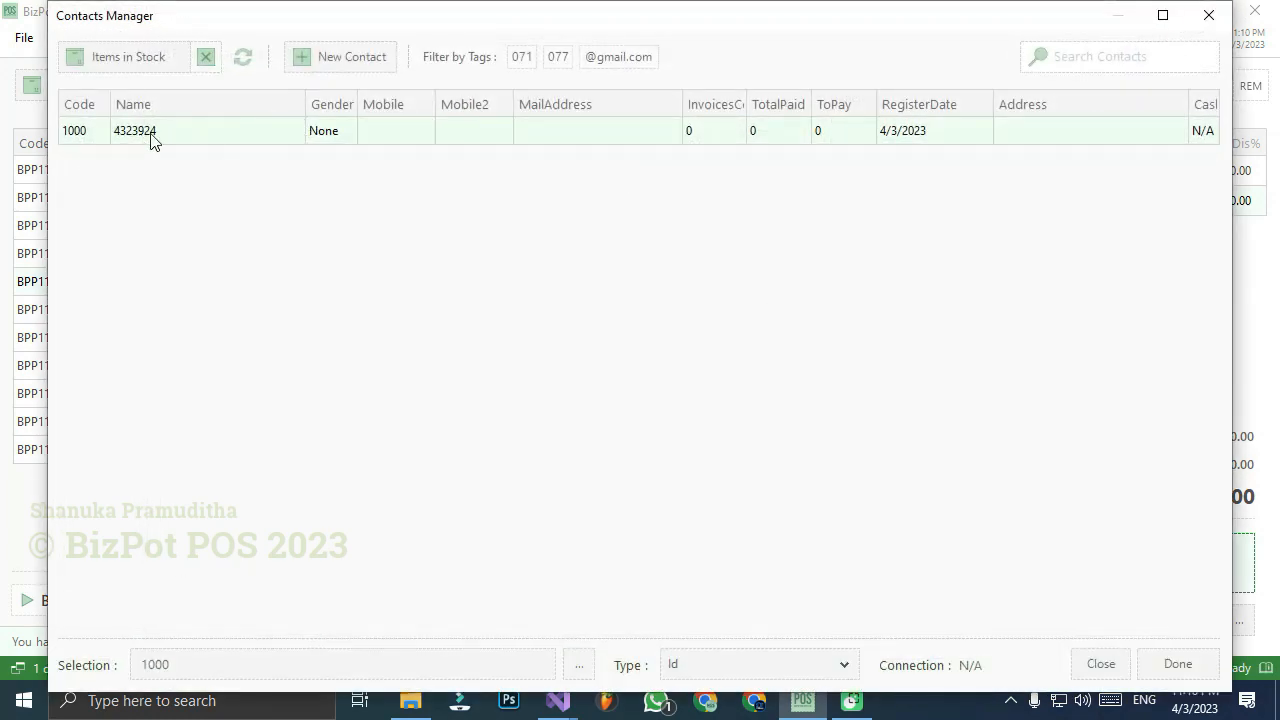
click(338, 62)
click(1073, 42)
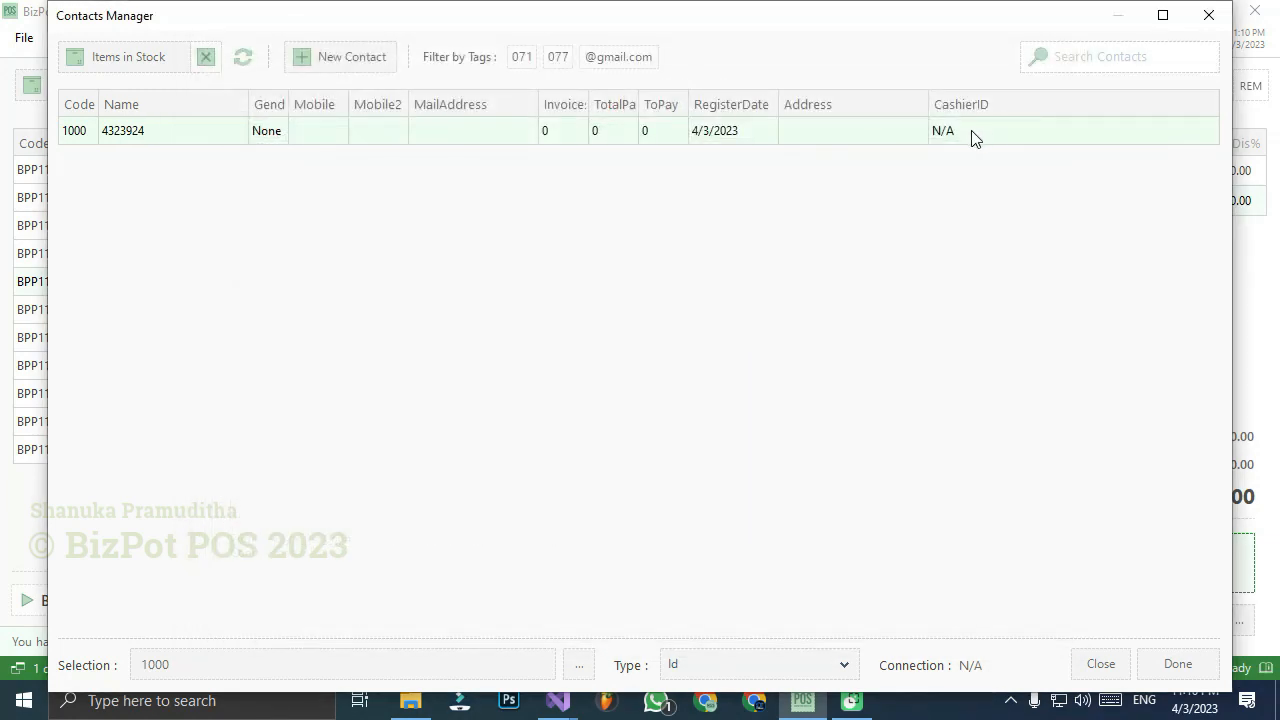
double_click(973, 134)
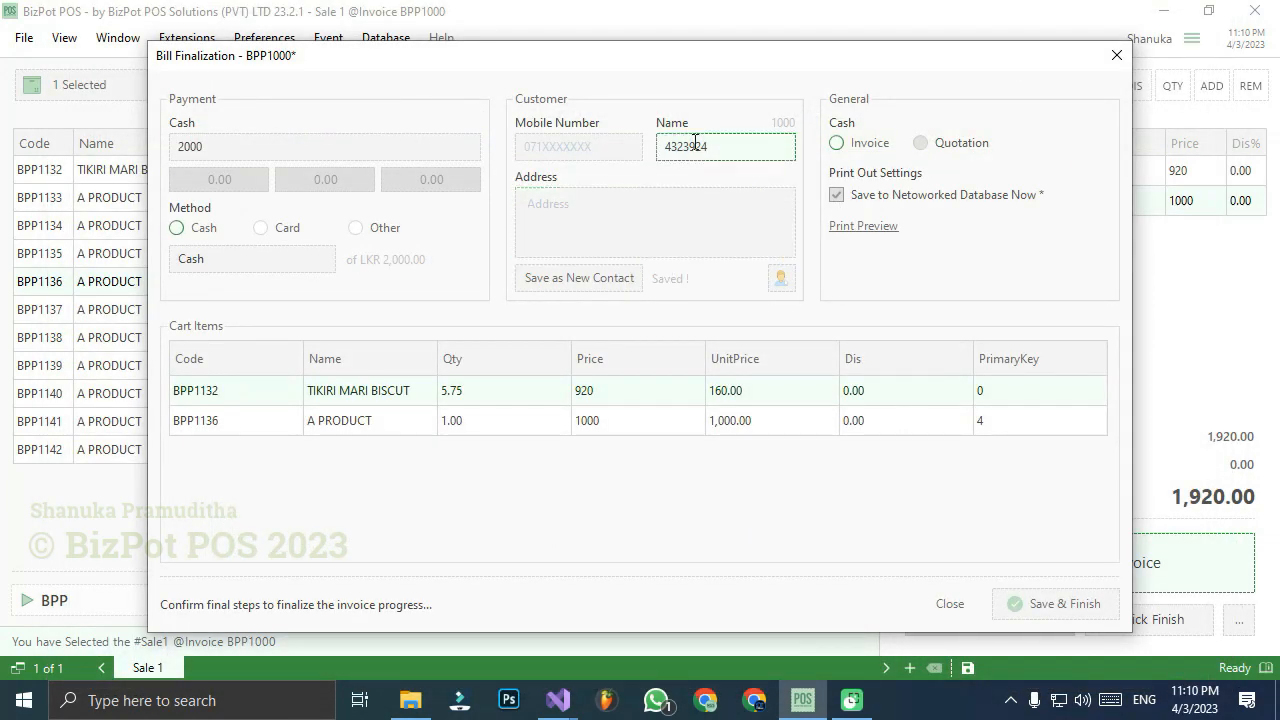
drag(770, 138, 553, 203)
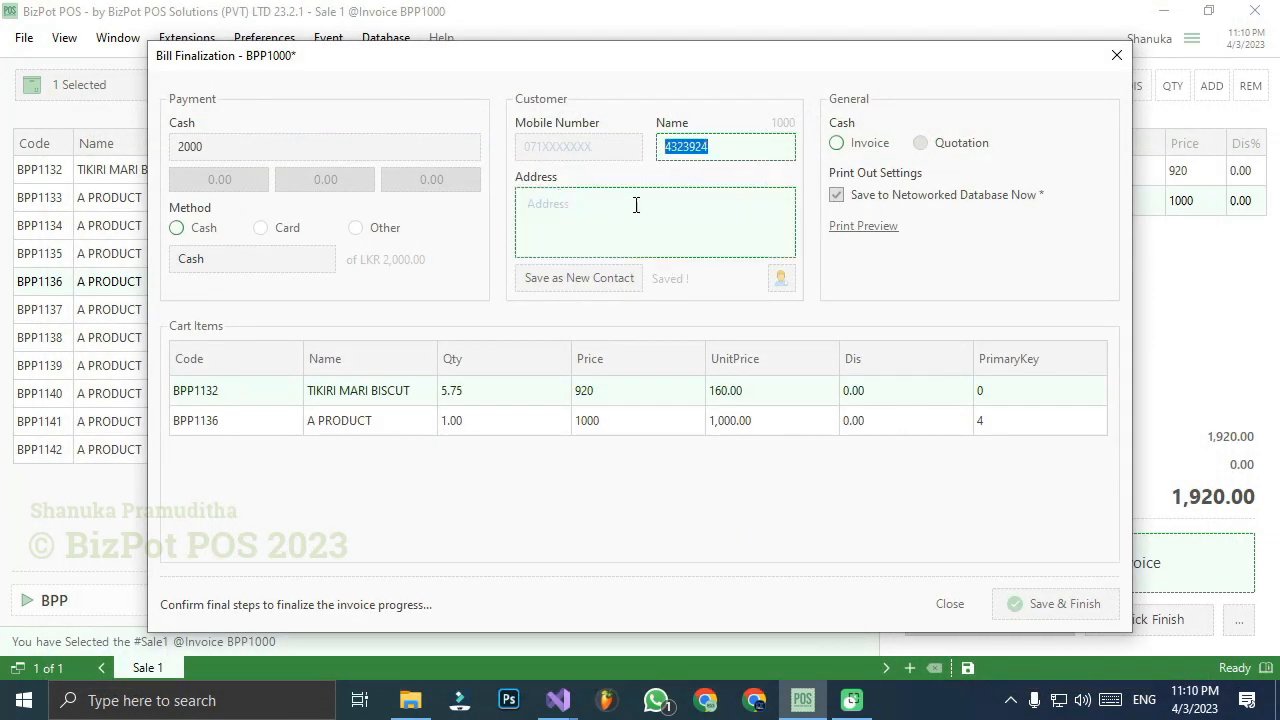
click(720, 148)
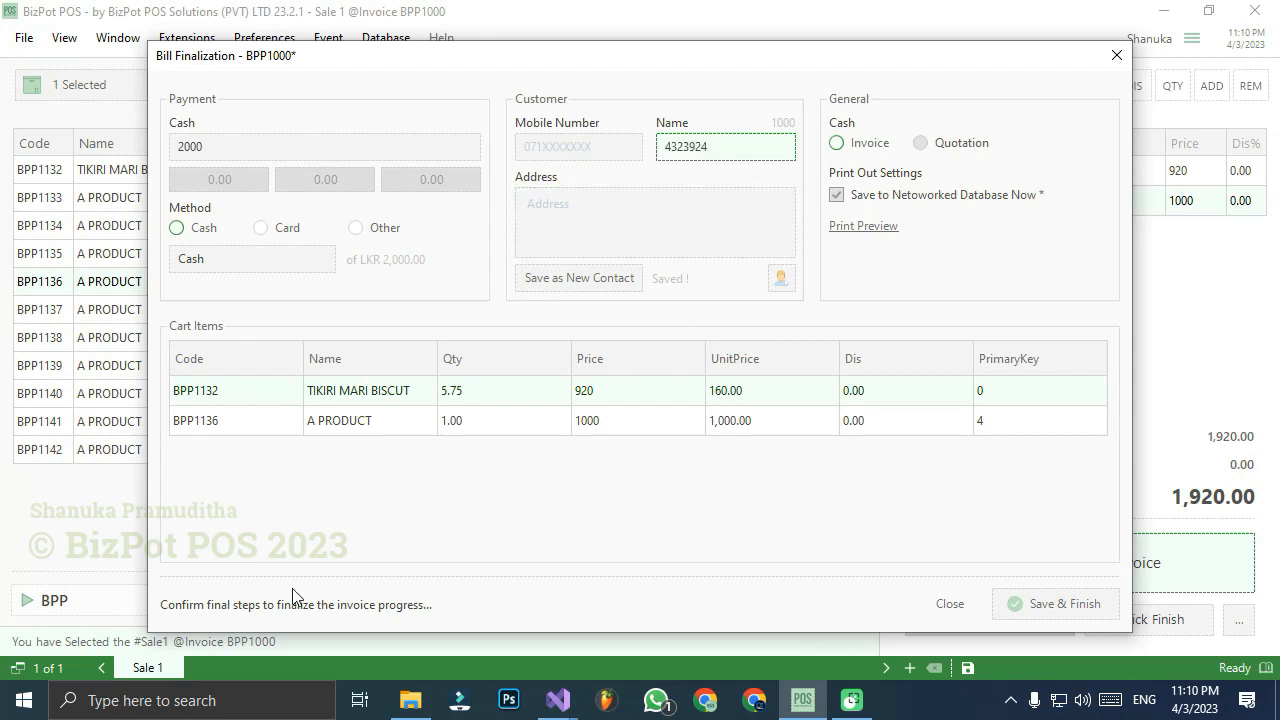
Save and finish the invoice, and print it to a PDF named abc in the Downloads folder
click(1090, 617)
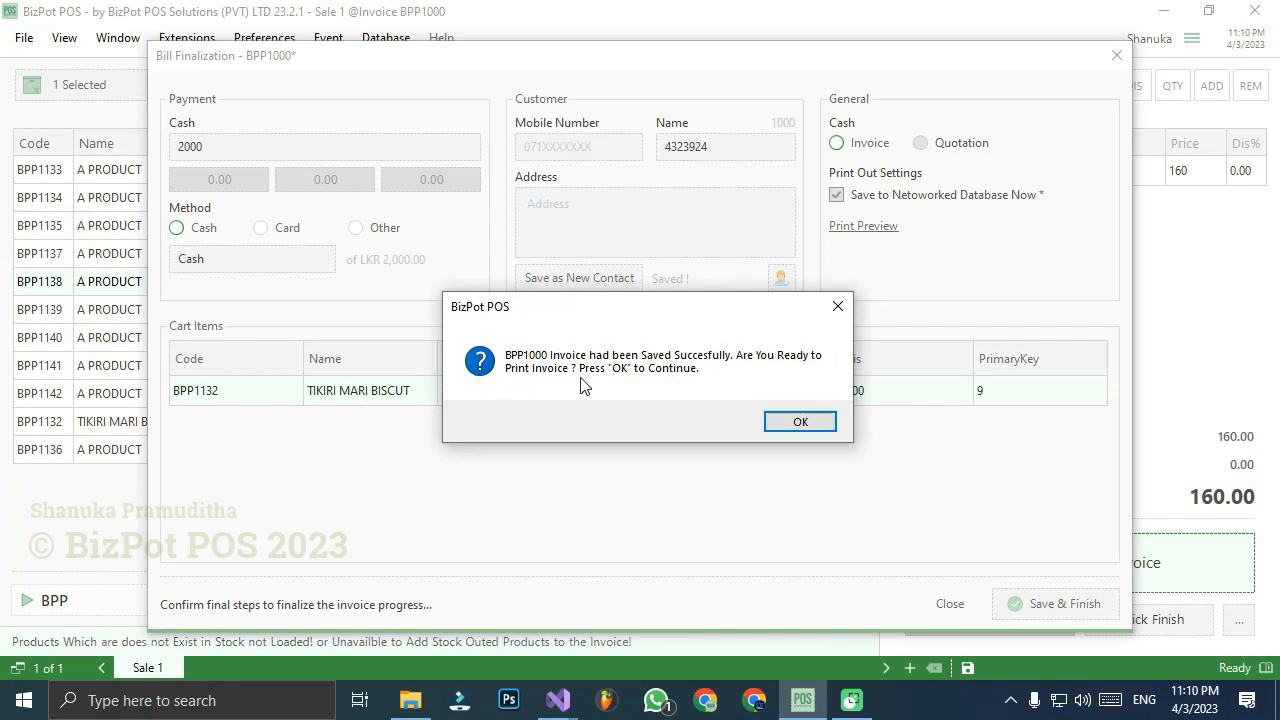
click(808, 421)
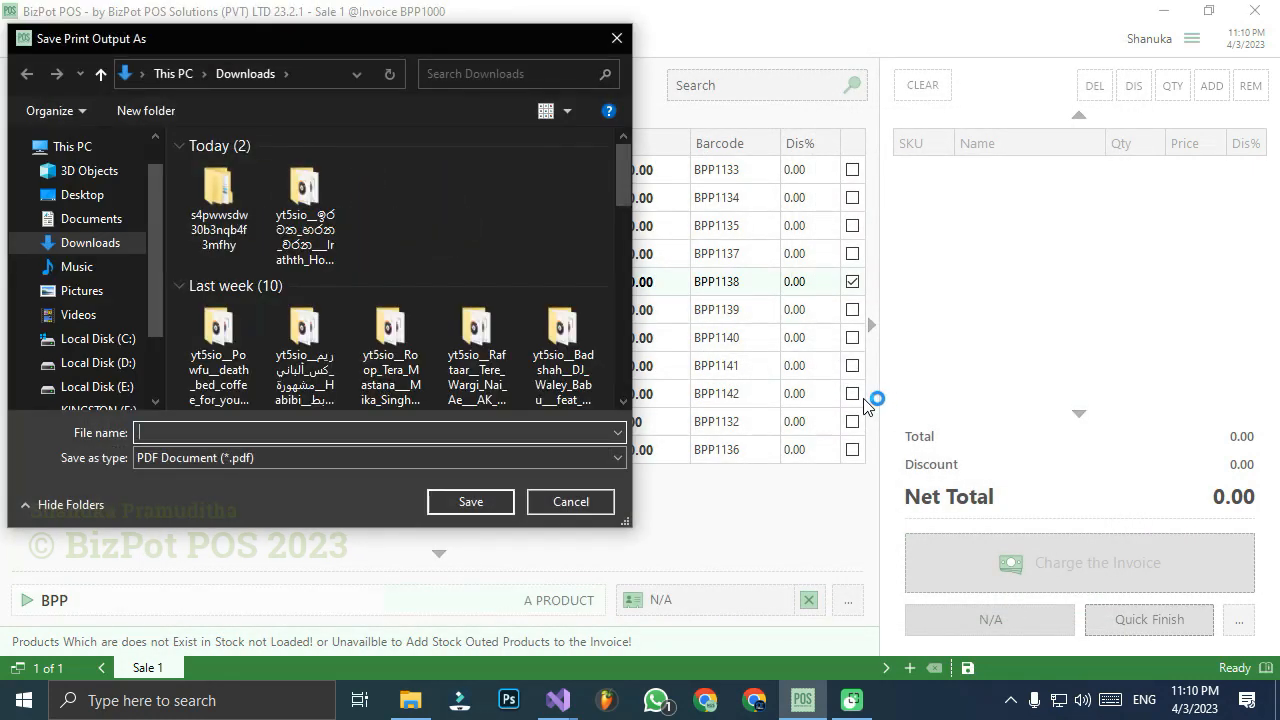
click(190, 430)
text(abc)
click(491, 510)
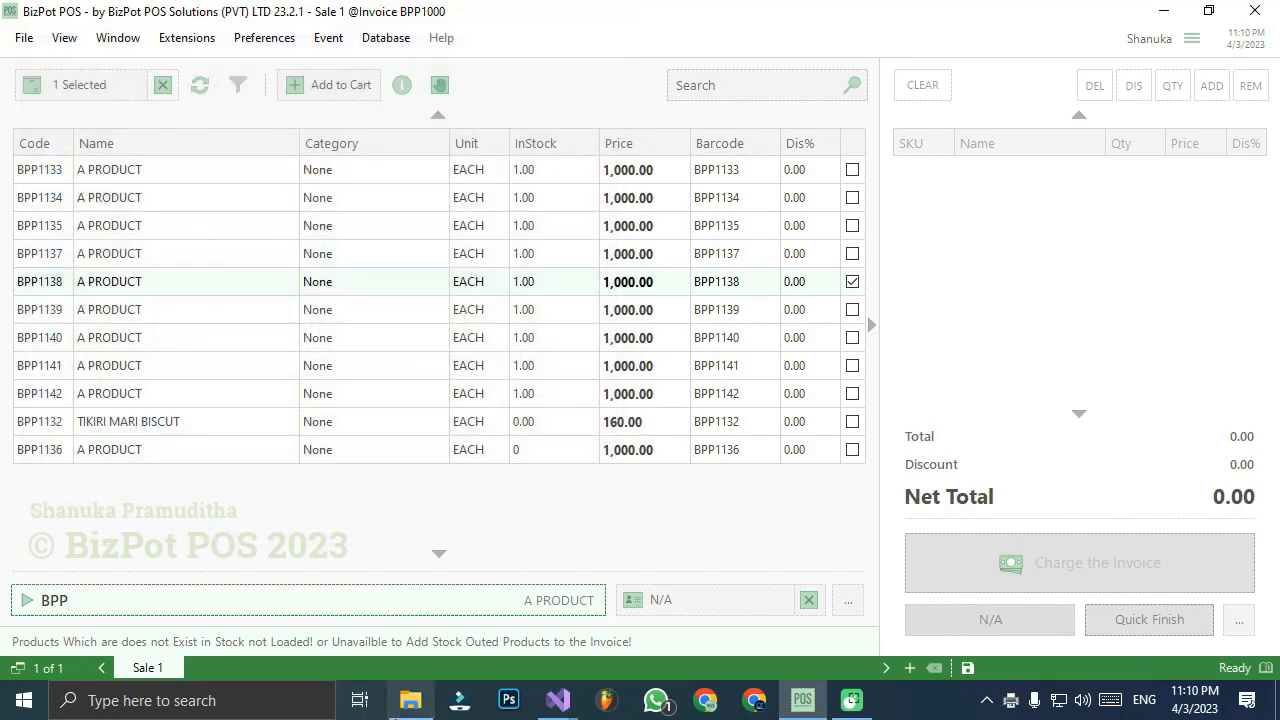
Switch to File Explorer and open the abc PDF from the Downloads folder
click(410, 700)
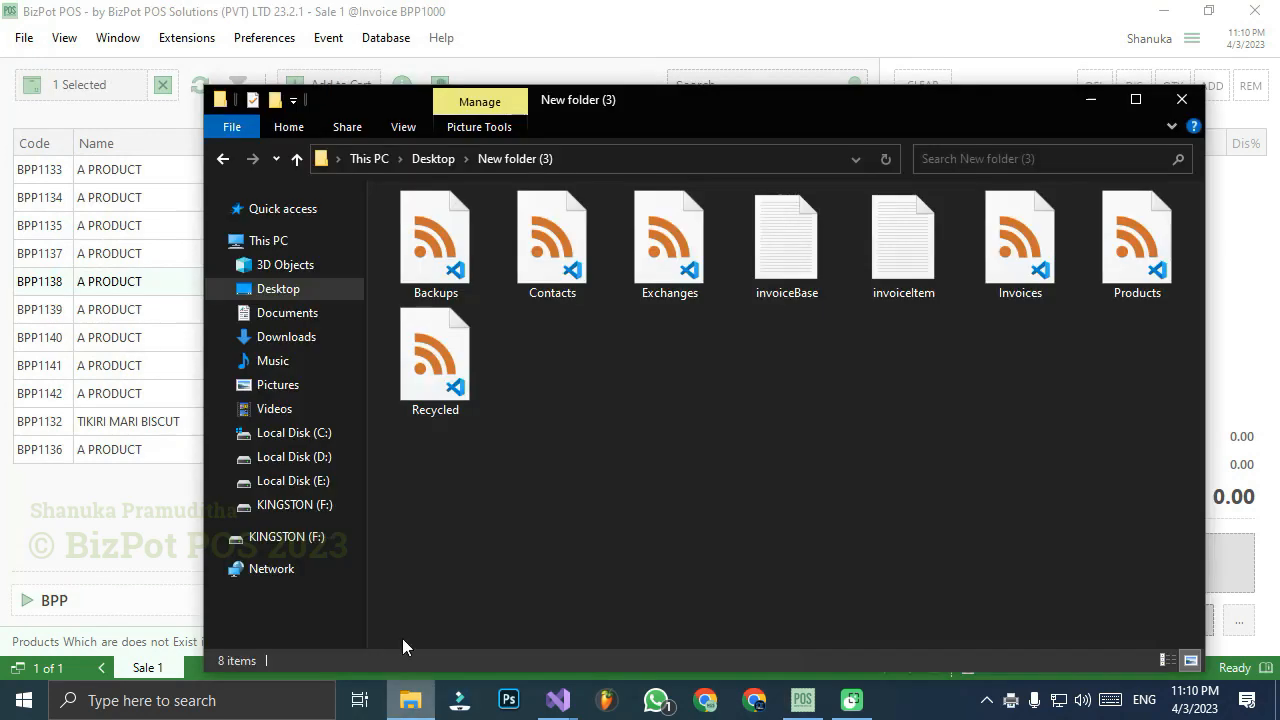
click(287, 340)
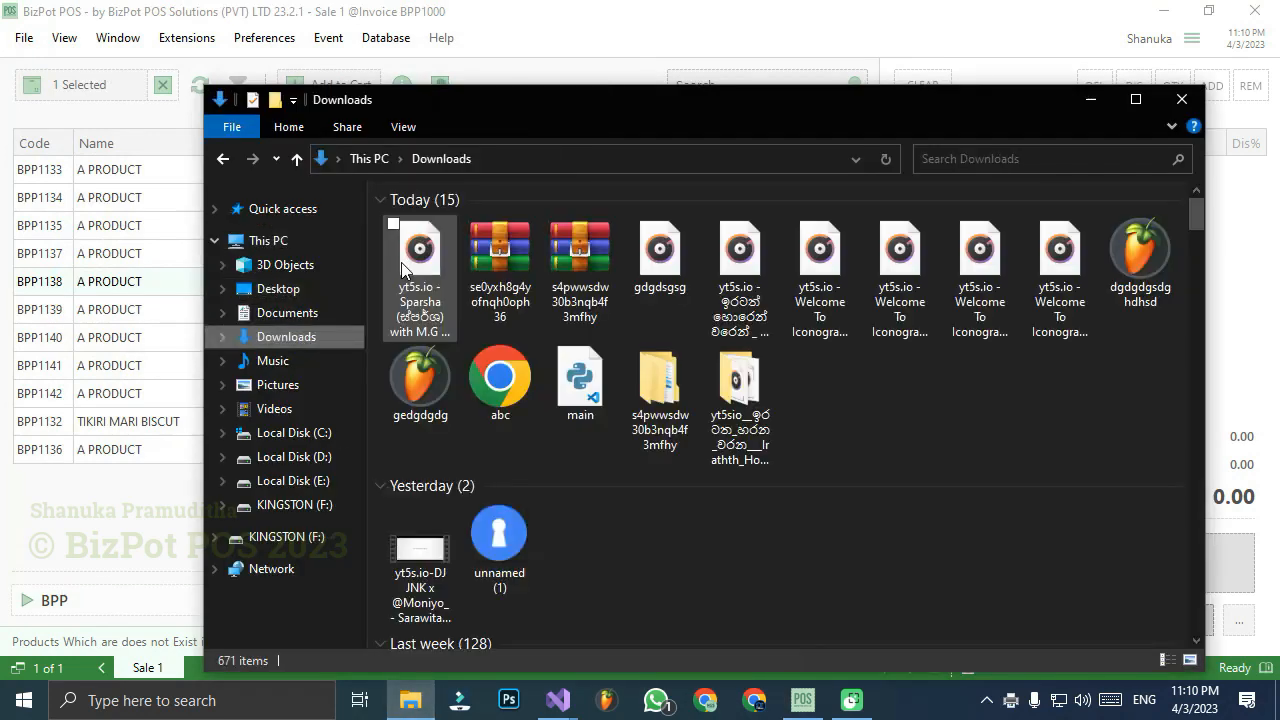
click(505, 413)
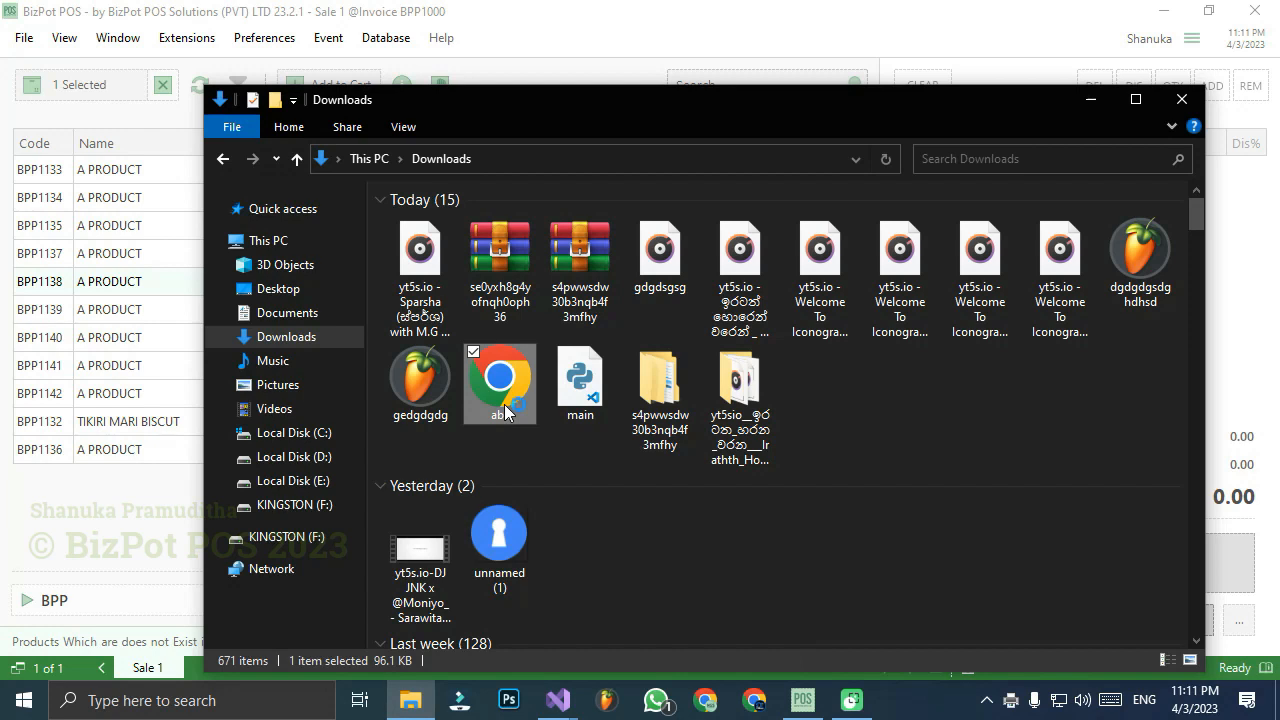
double_click(505, 413)
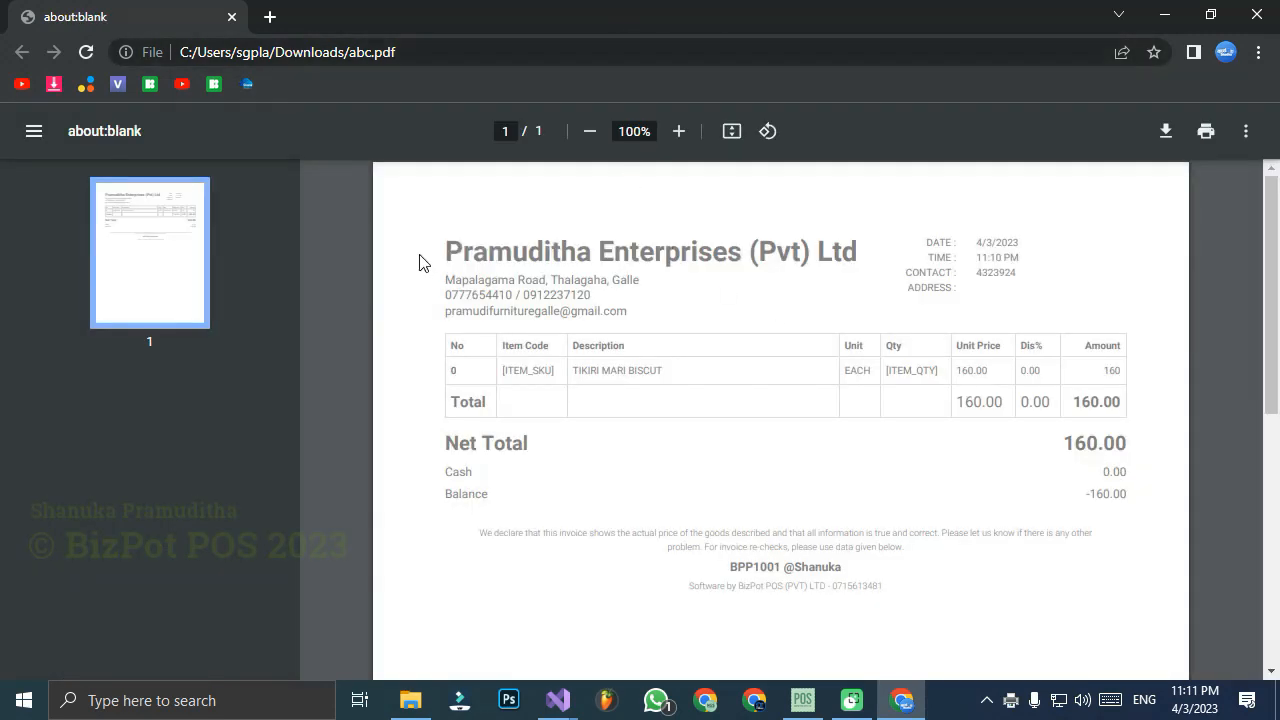
Examine the printed invoice's header, item rows and totals up close, and close the PDF and the folder window
scroll(1181, 313, down, 1)
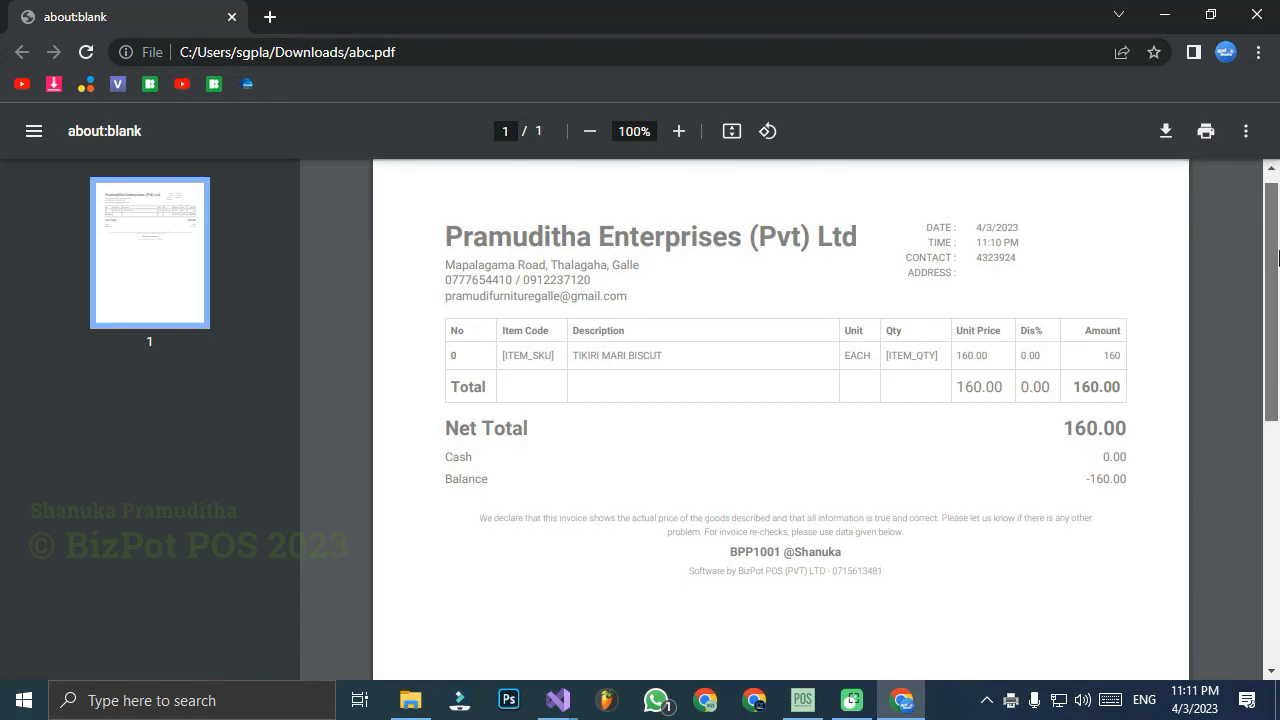
ctrl+scroll(752, 388, up, 3)
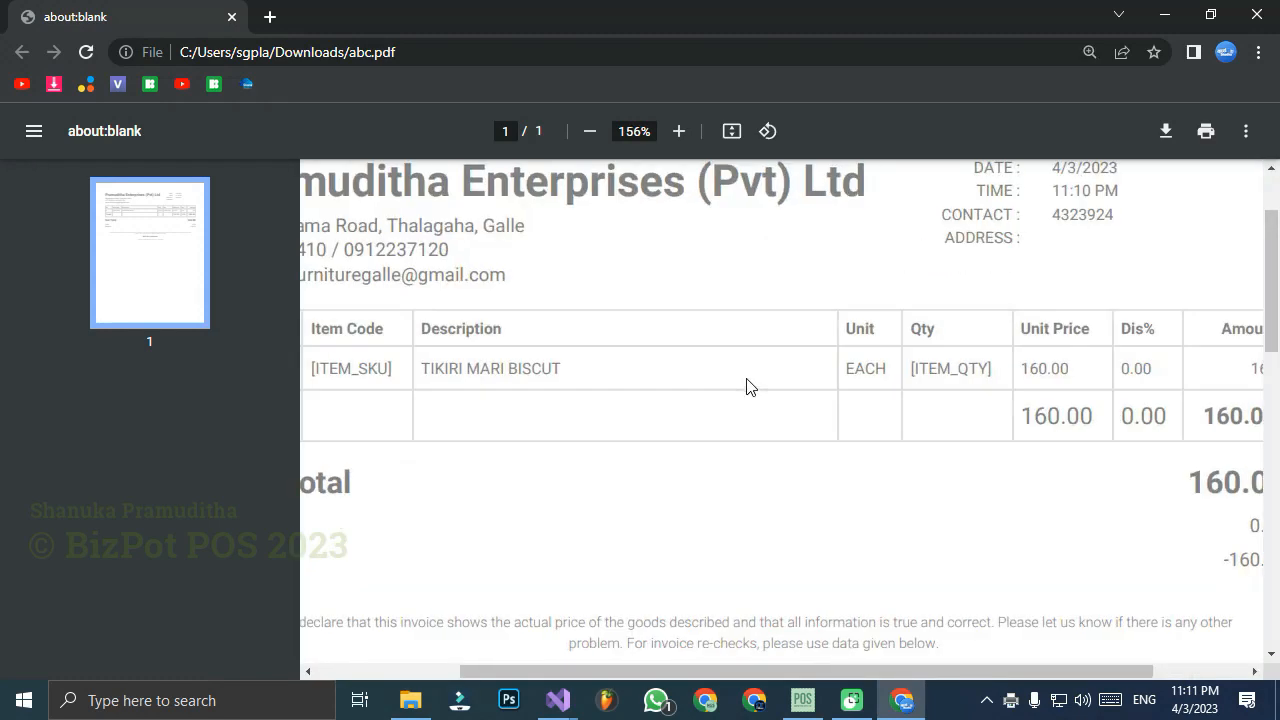
drag(591, 665, 383, 672)
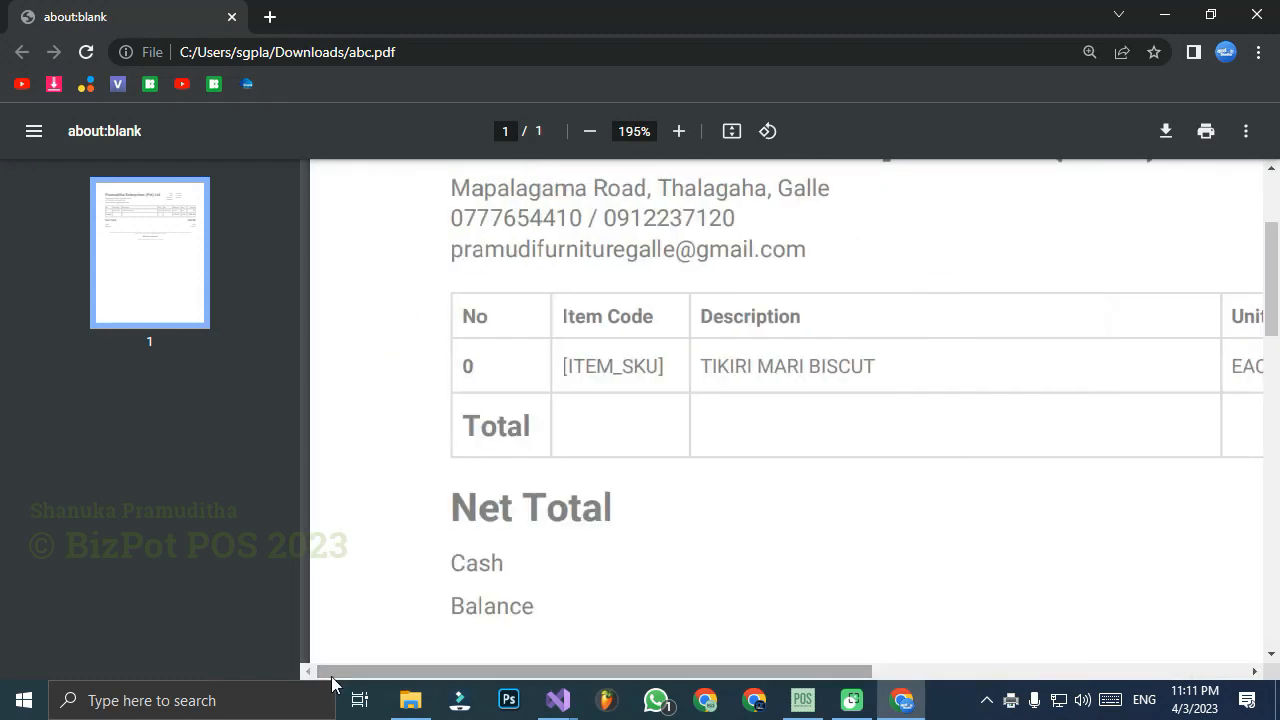
ctrl+scroll(500, 557, up, 5)
scroll(599, 455, up, 10)
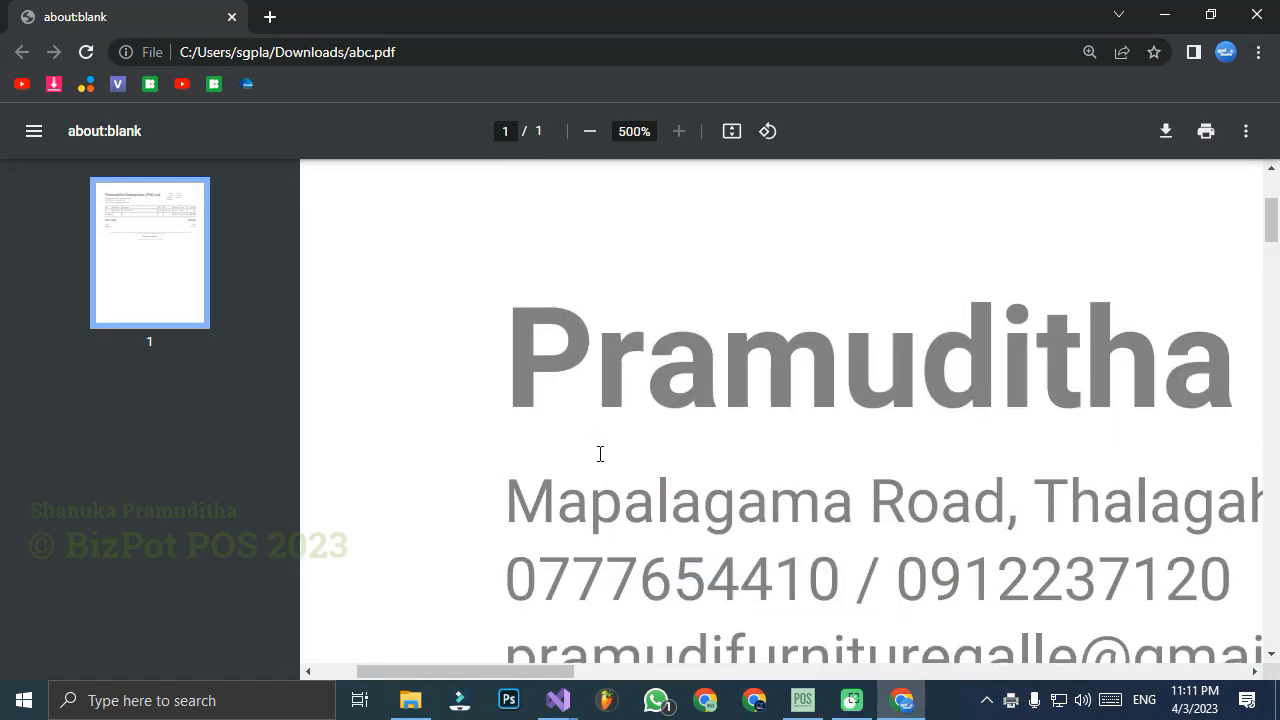
ctrl+scroll(600, 452, down, 10)
ctrl+scroll(753, 458, up, 4)
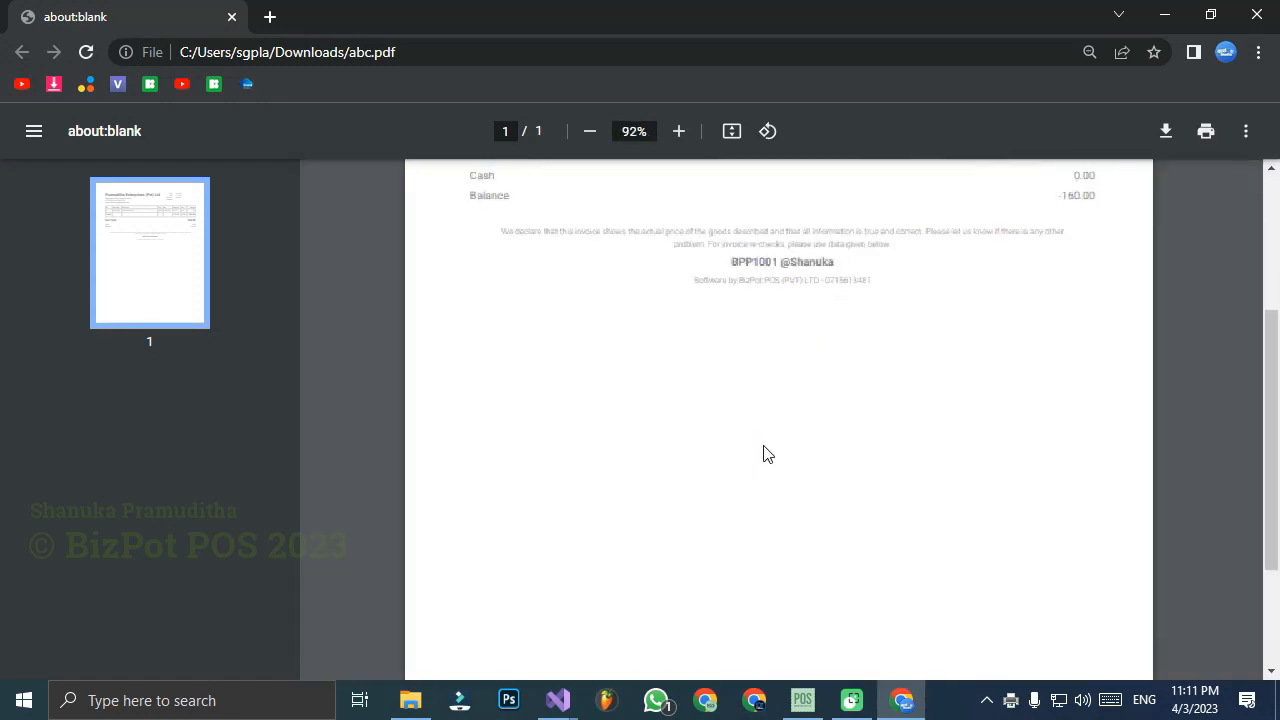
scroll(767, 453, up, 3)
scroll(767, 453, up, 2)
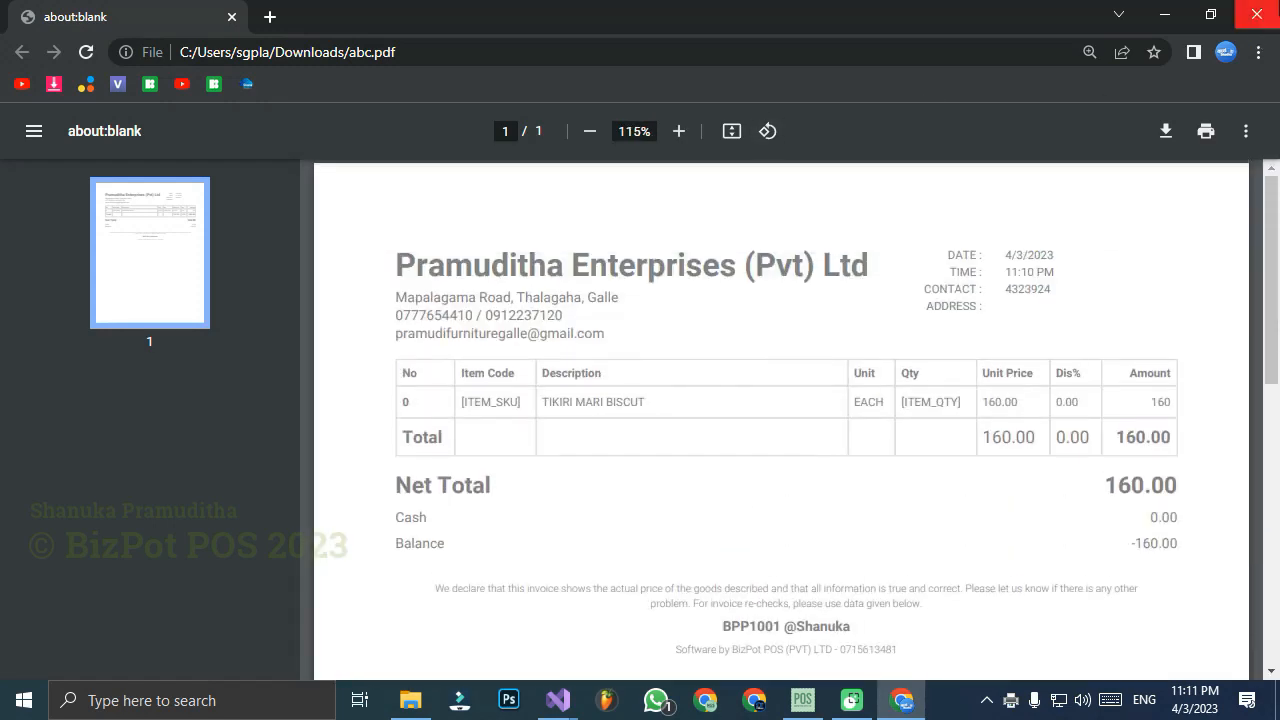
click(1257, 14)
click(1182, 100)
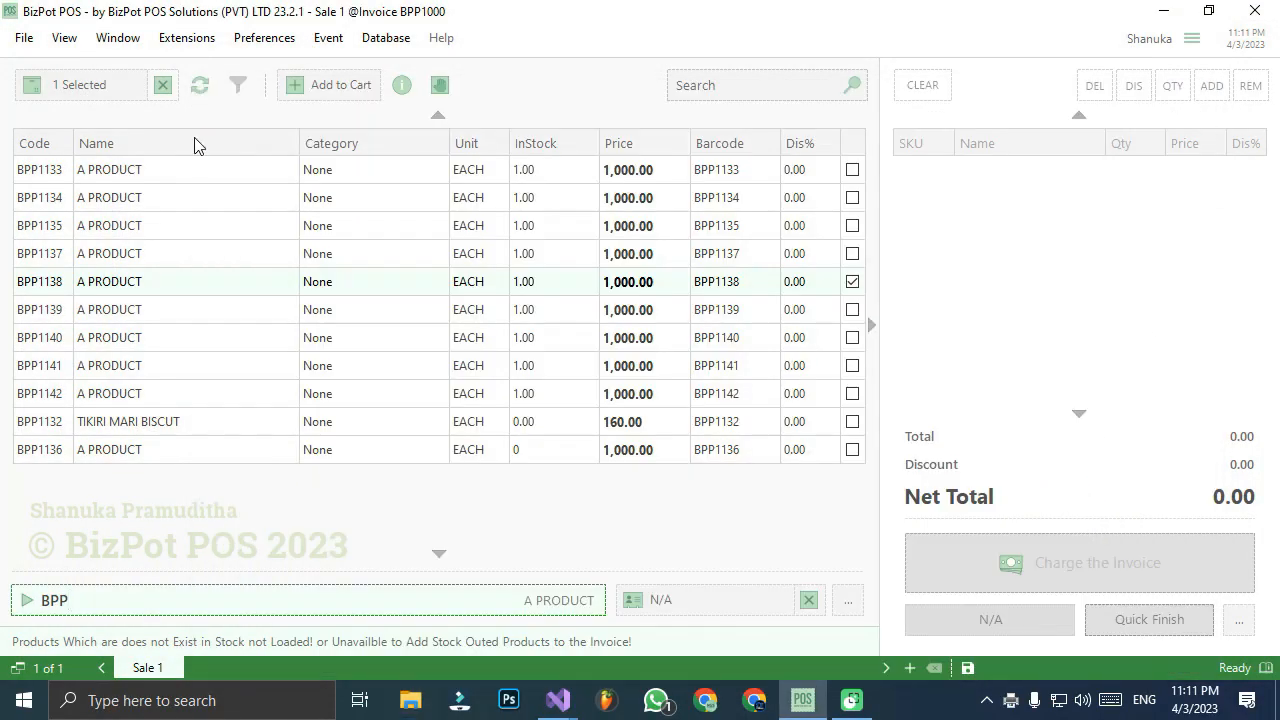
View the saved invoice from the Invoice Manager, and close the viewer and the manager
click(110, 38)
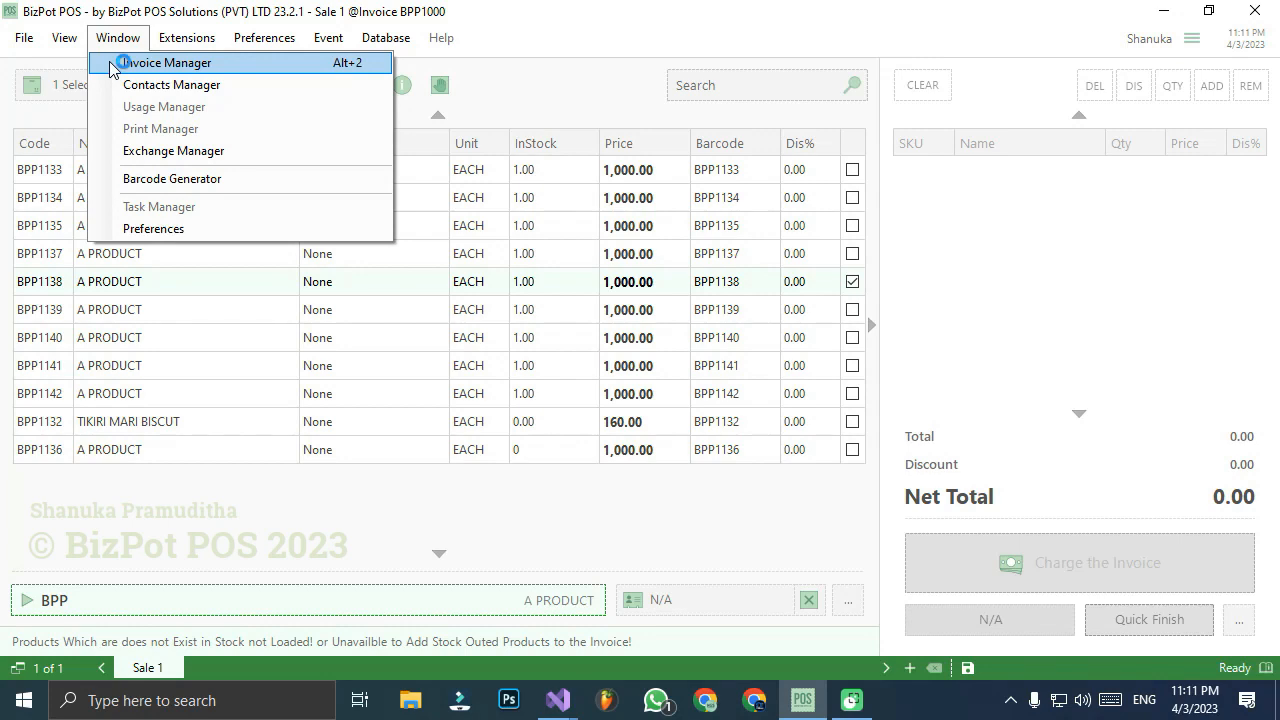
click(112, 68)
double_click(250, 152)
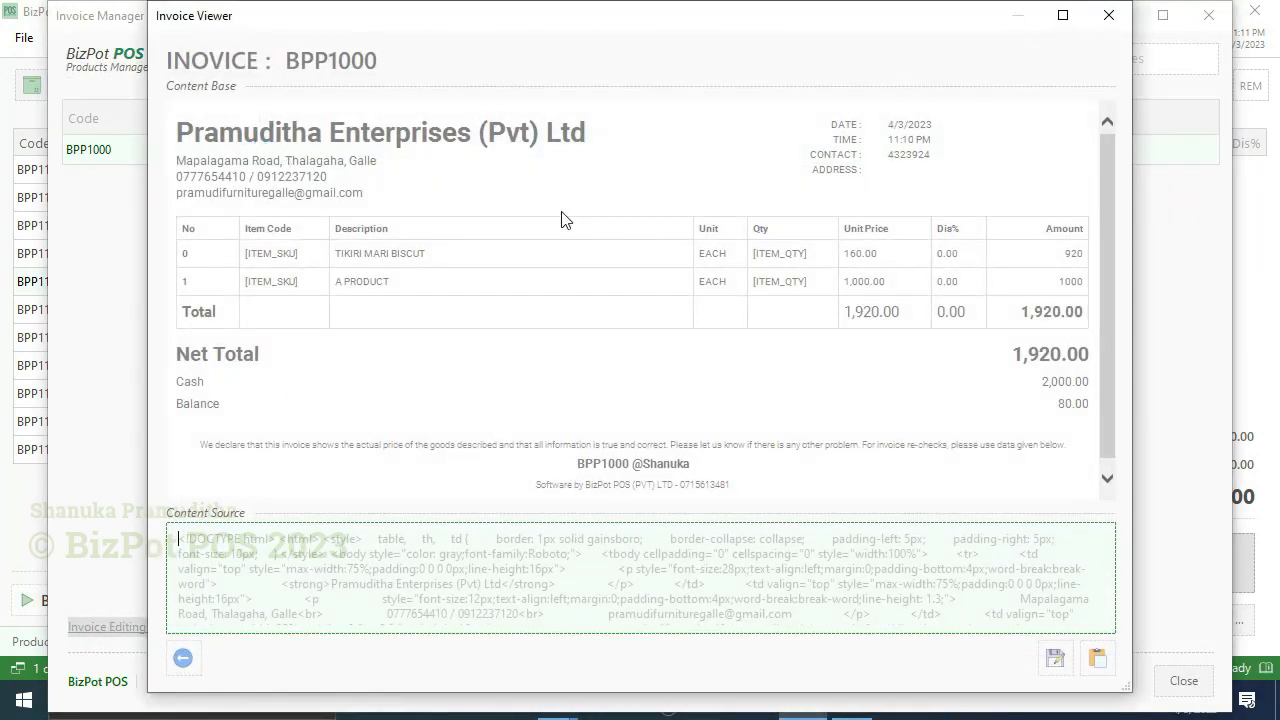
click(1108, 15)
click(1225, 27)
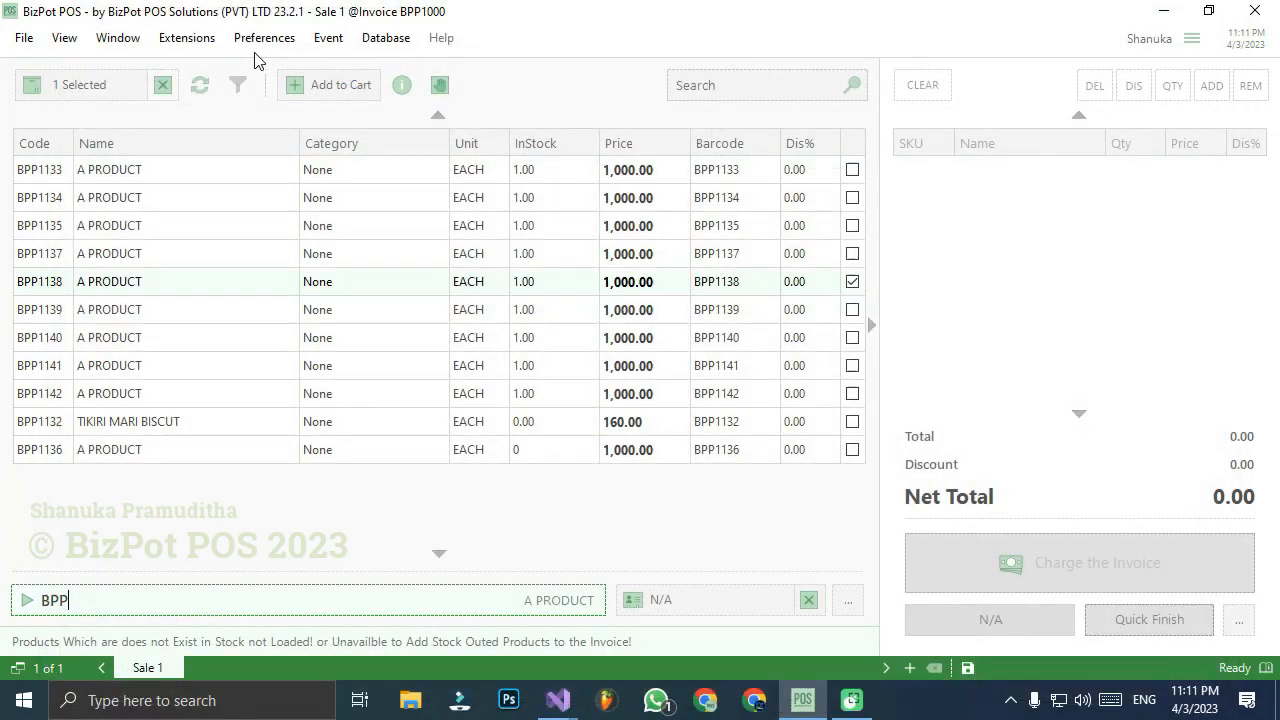
Open the Exchange Manager to review the cash balance and the recorded transactions
click(122, 42)
click(130, 160)
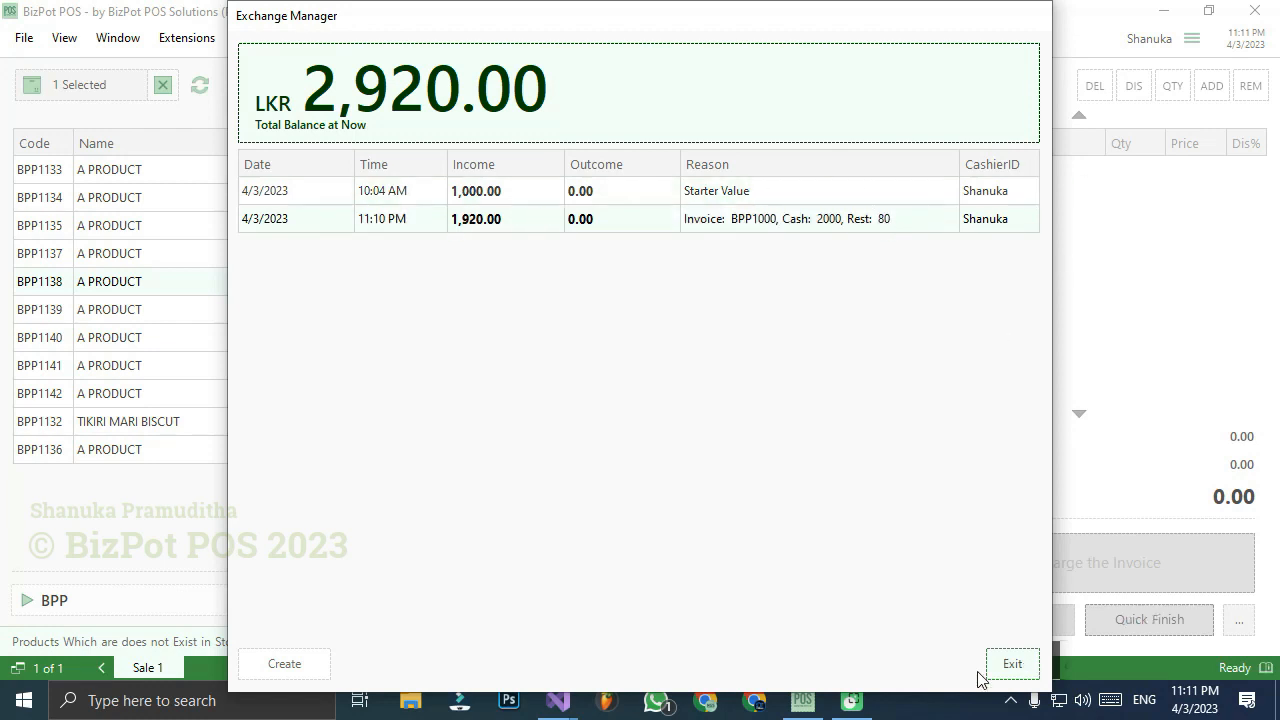
Record a new outcome of 100 with the reason NOT MENTIONED, and exit the Exchange Manager
click(275, 679)
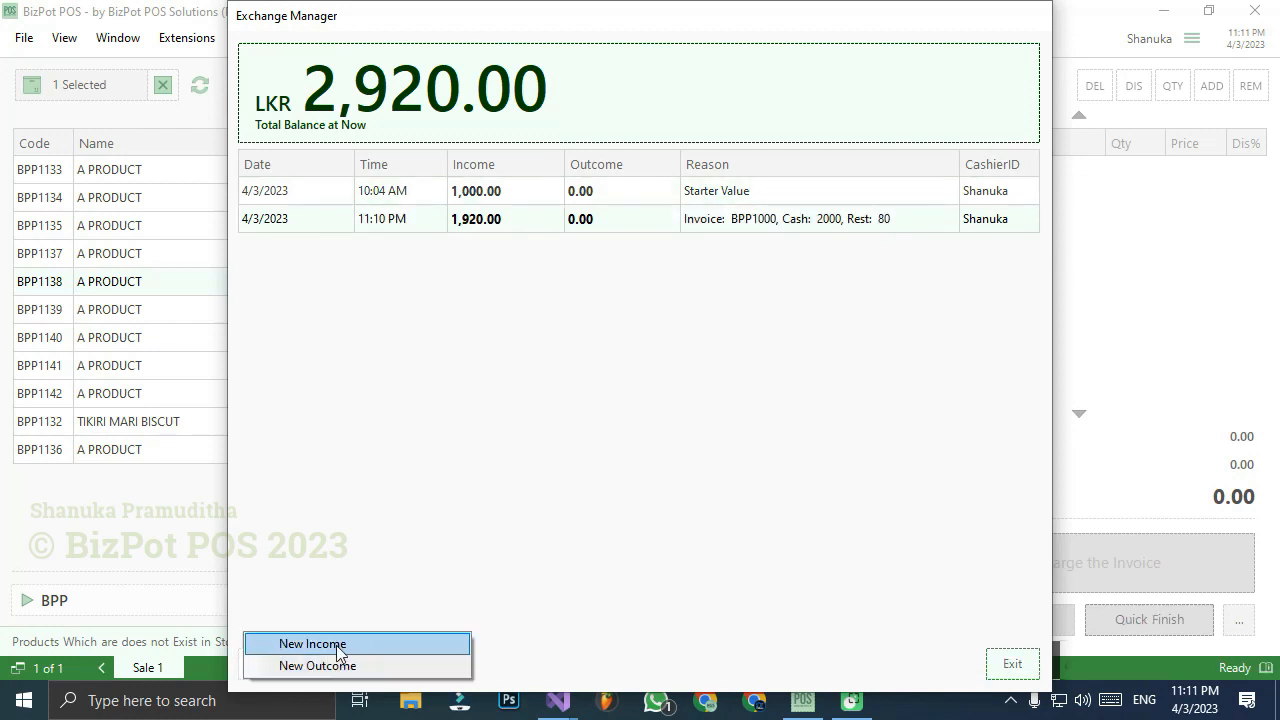
click(360, 667)
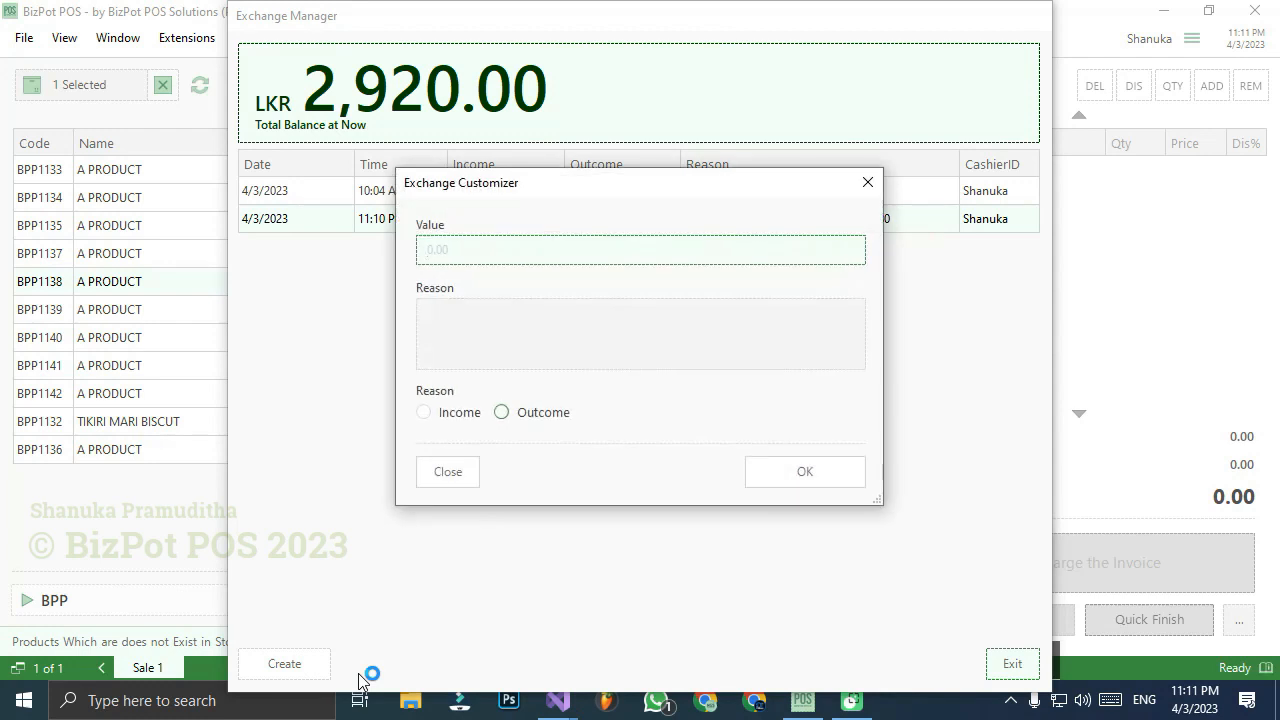
text(100)
click(681, 356)
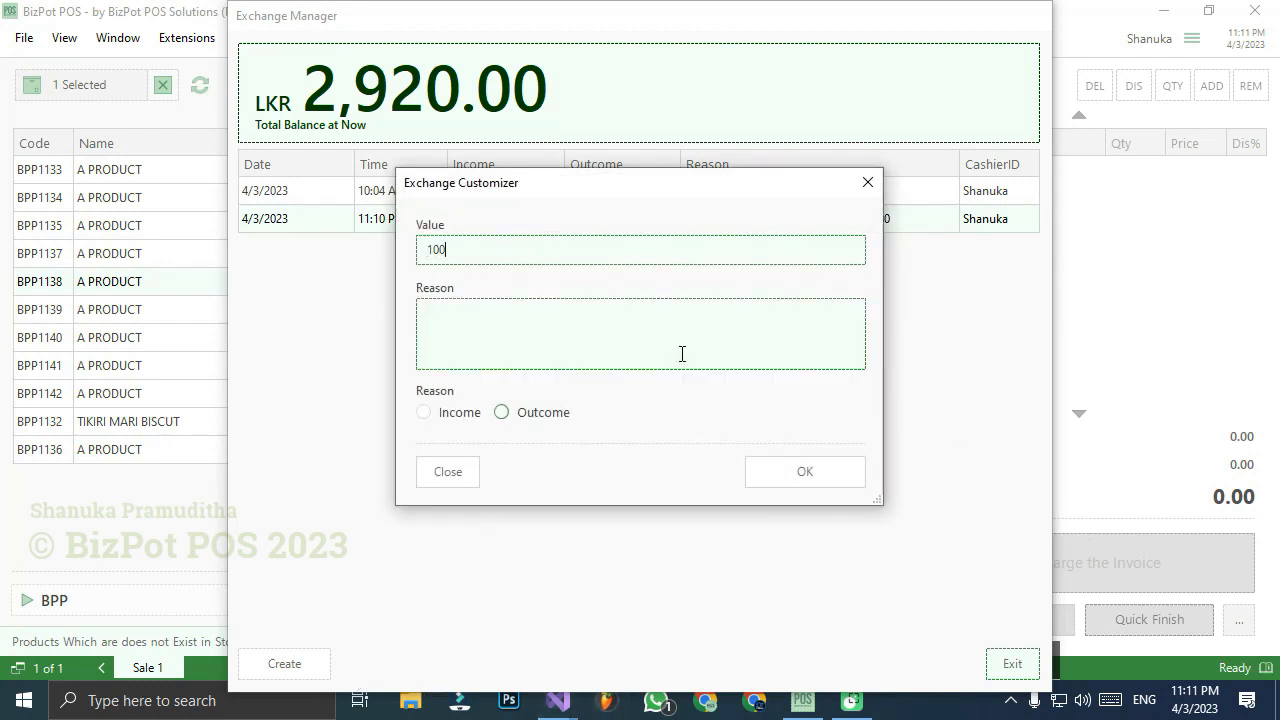
text(NOT )
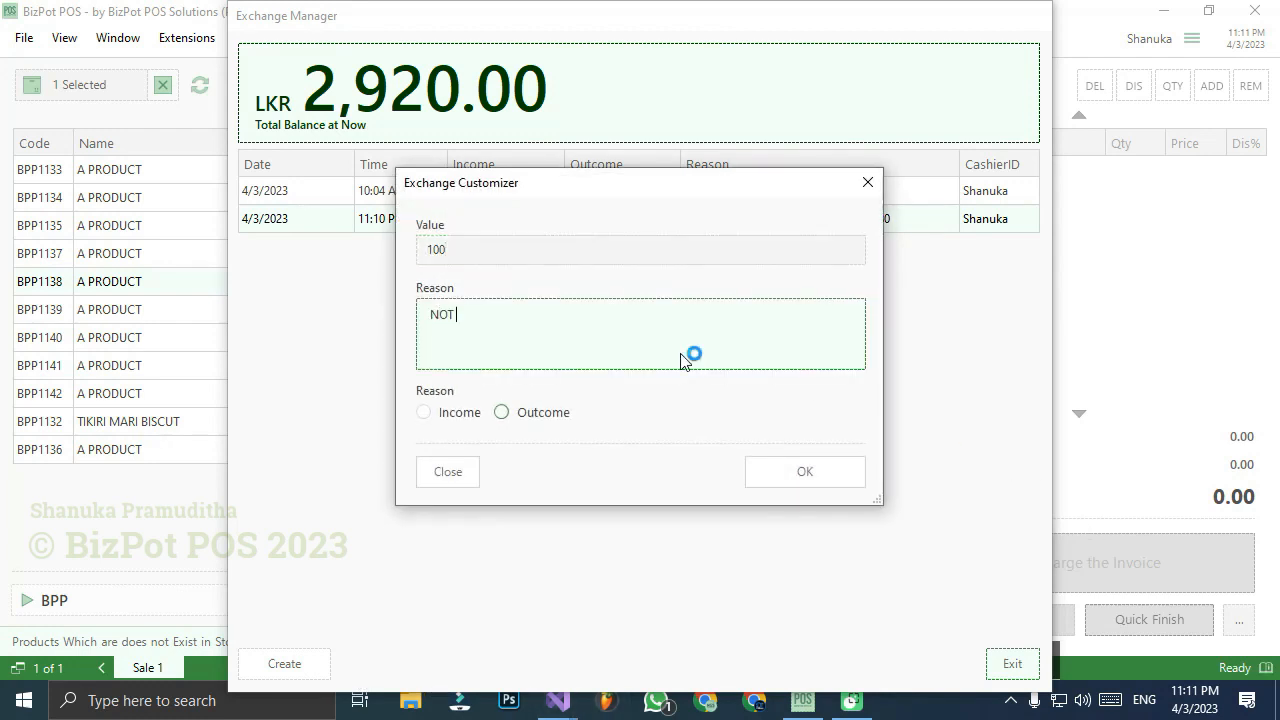
text(MENTIONED)
click(818, 468)
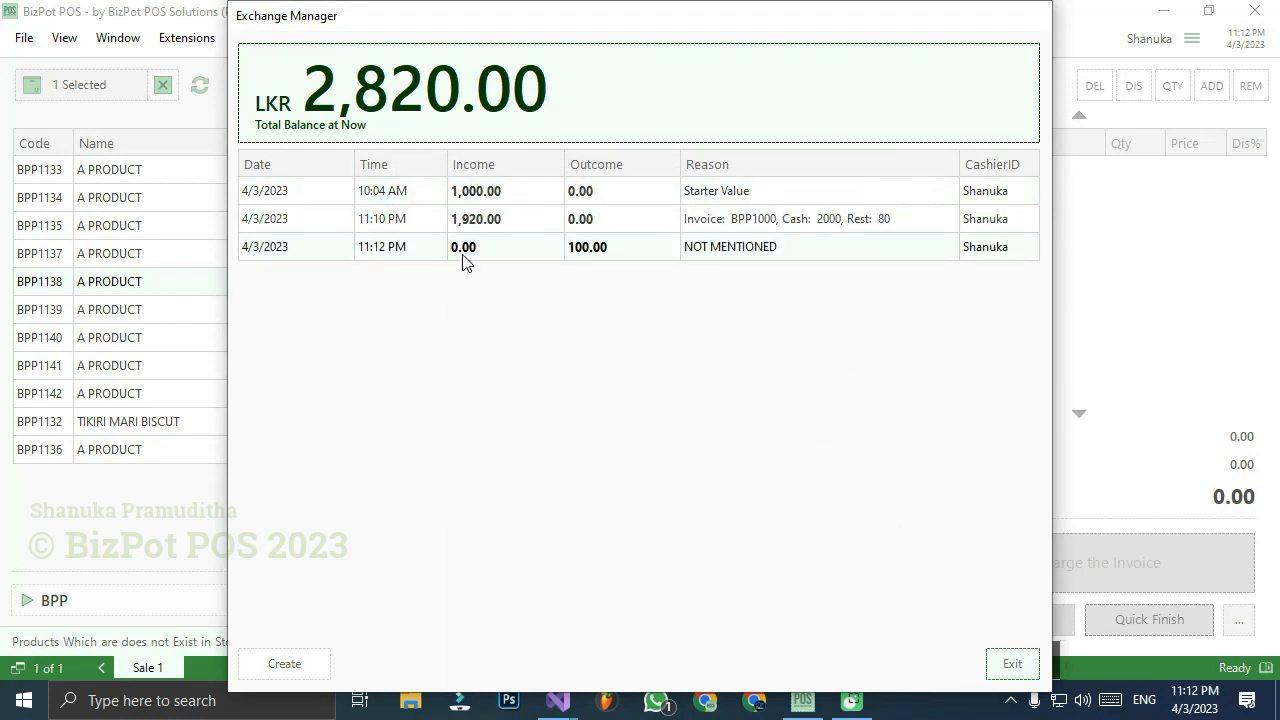
click(1020, 666)
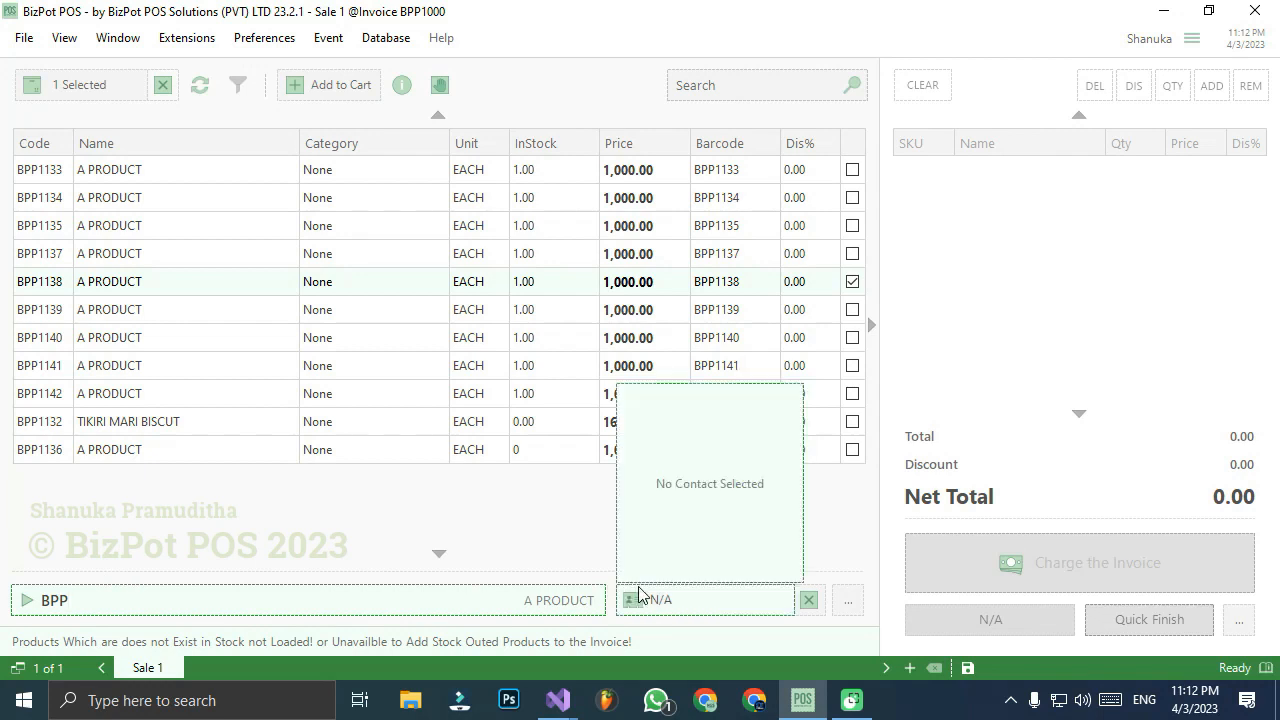
Tag the sale with the only contact in the Contacts Manager, and remove the tagged customer again
click(848, 600)
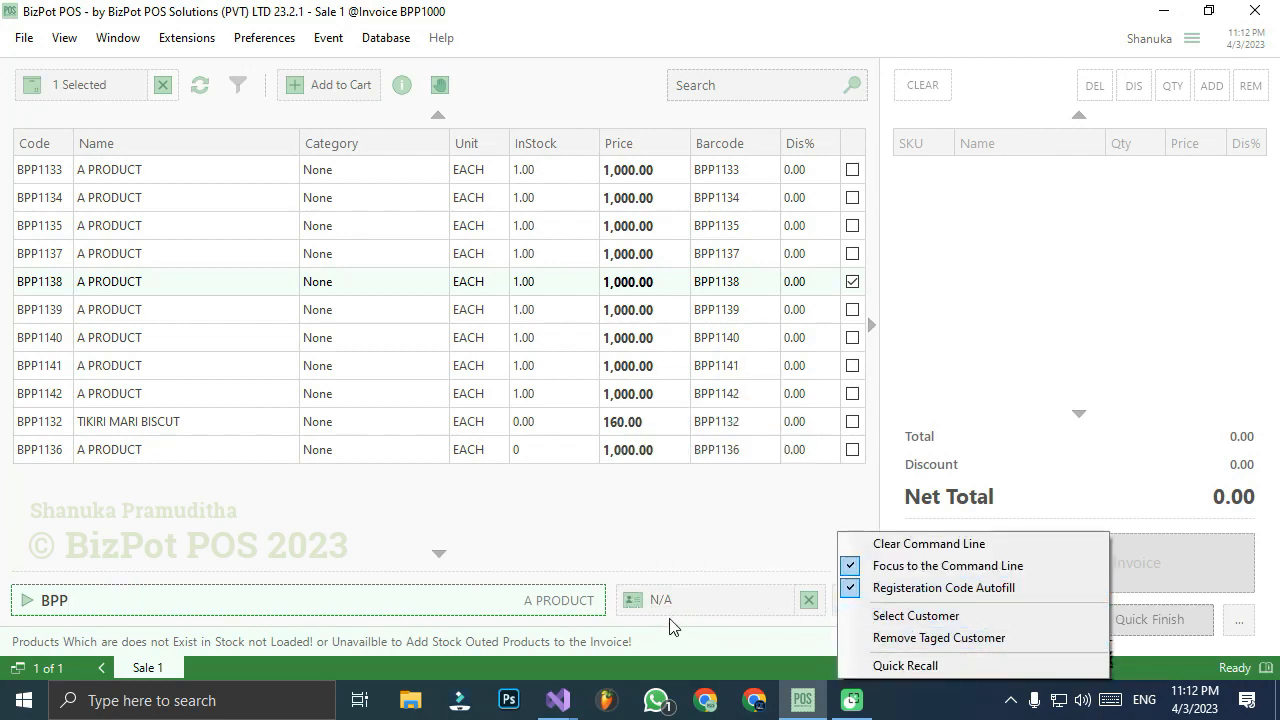
click(735, 602)
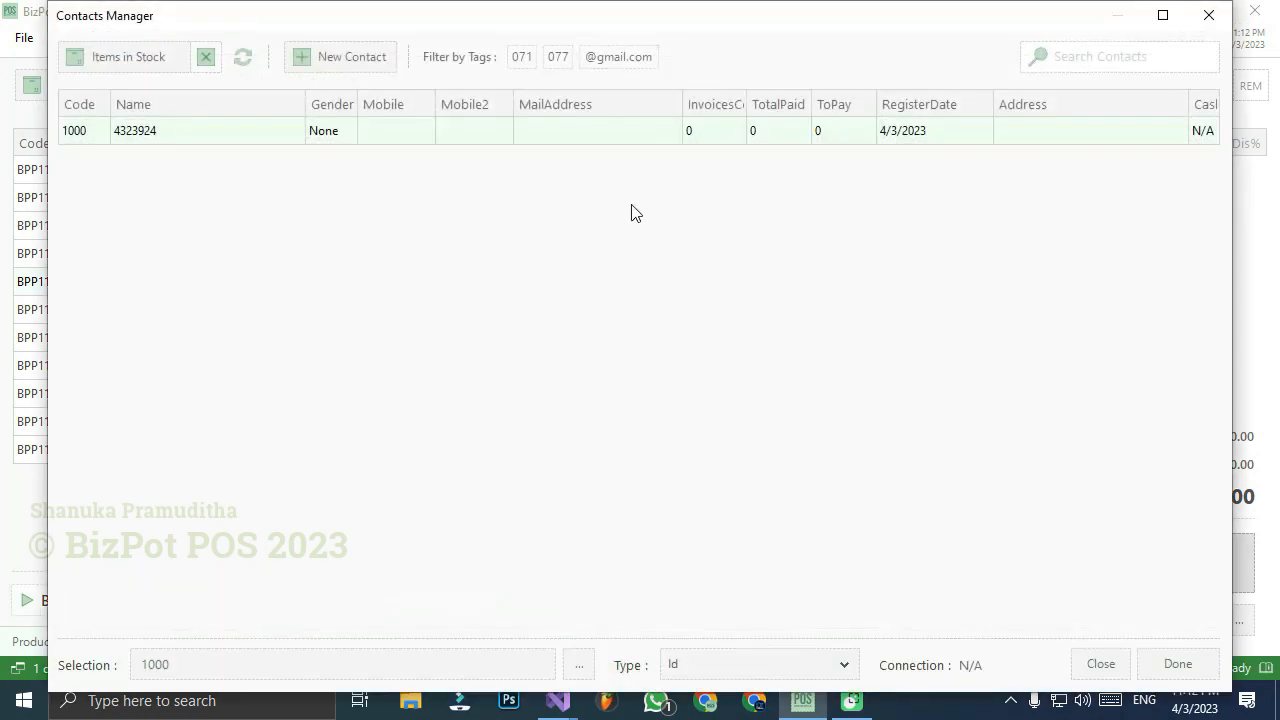
double_click(573, 134)
click(851, 592)
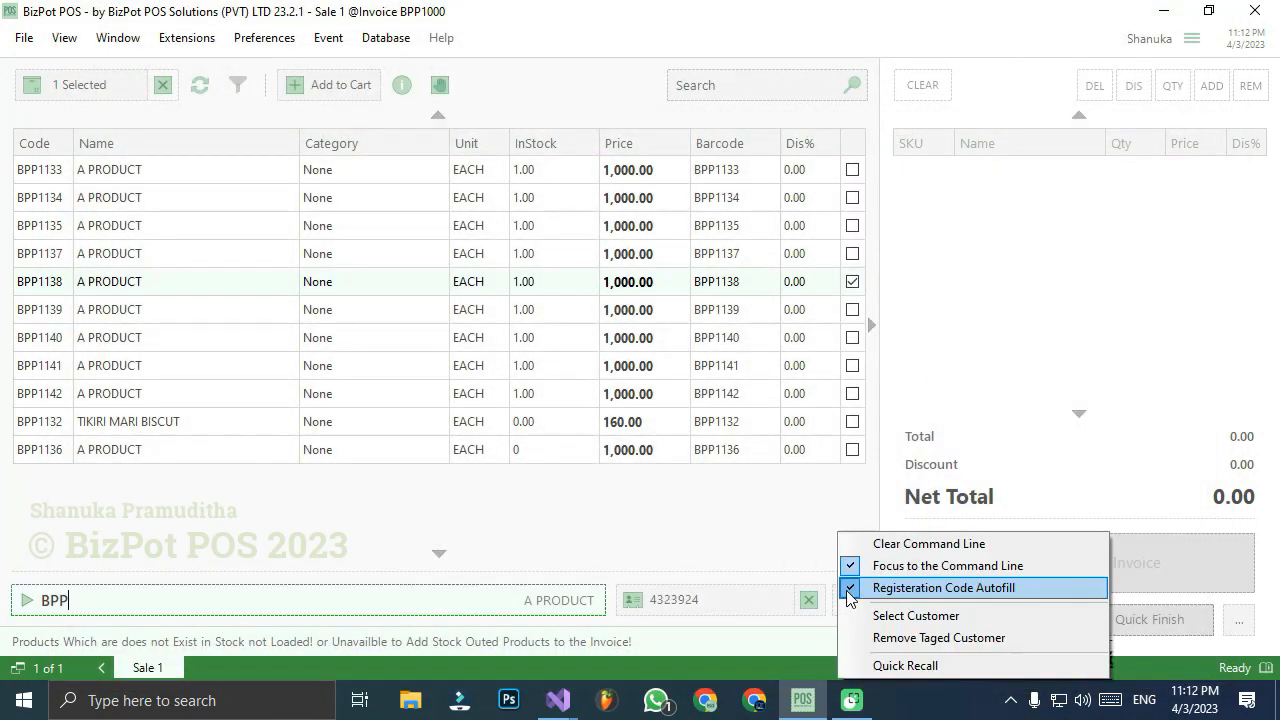
click(890, 637)
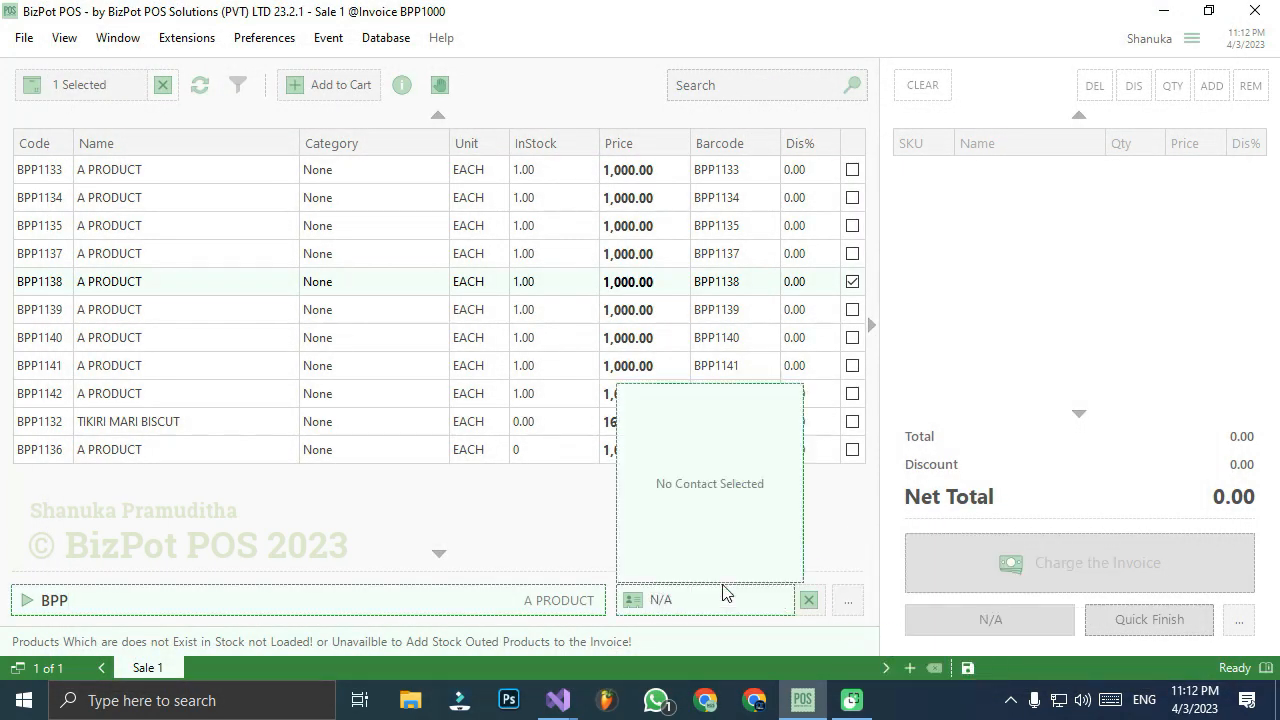
Switch the sales screen for Sale 2 to the Receiption Interface
click(255, 38)
mouse_move(270, 65)
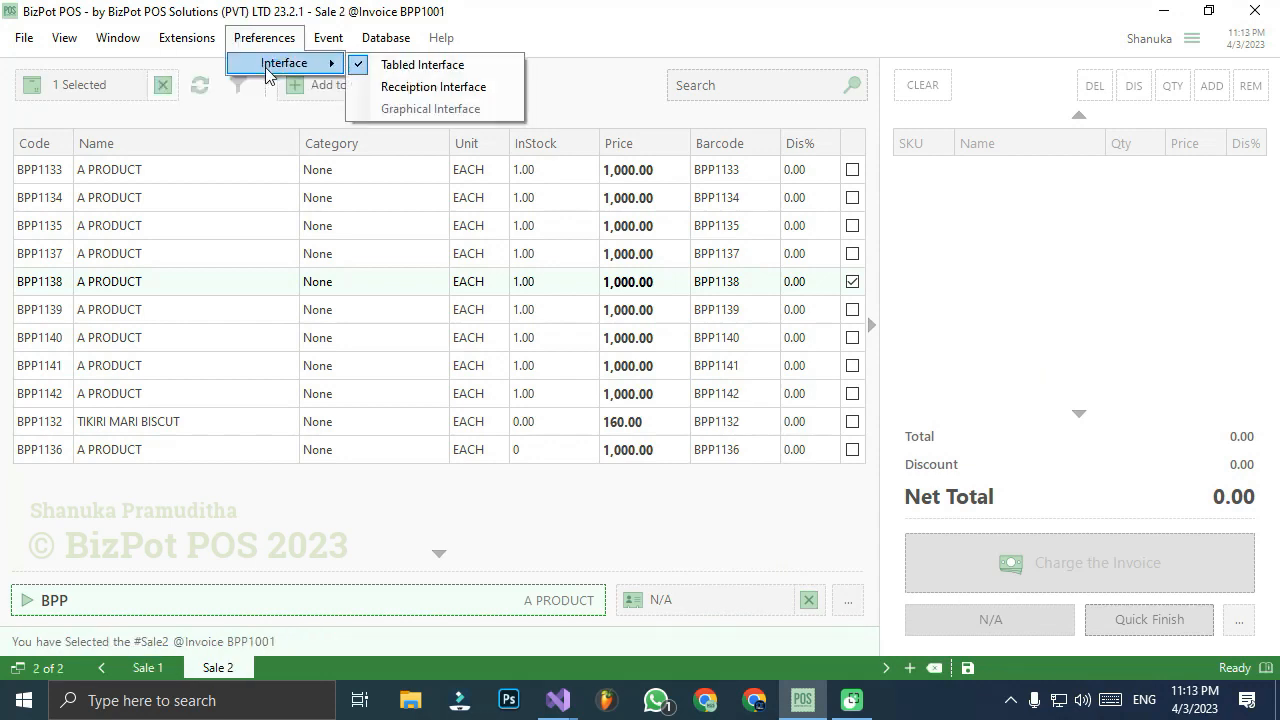
click(420, 88)
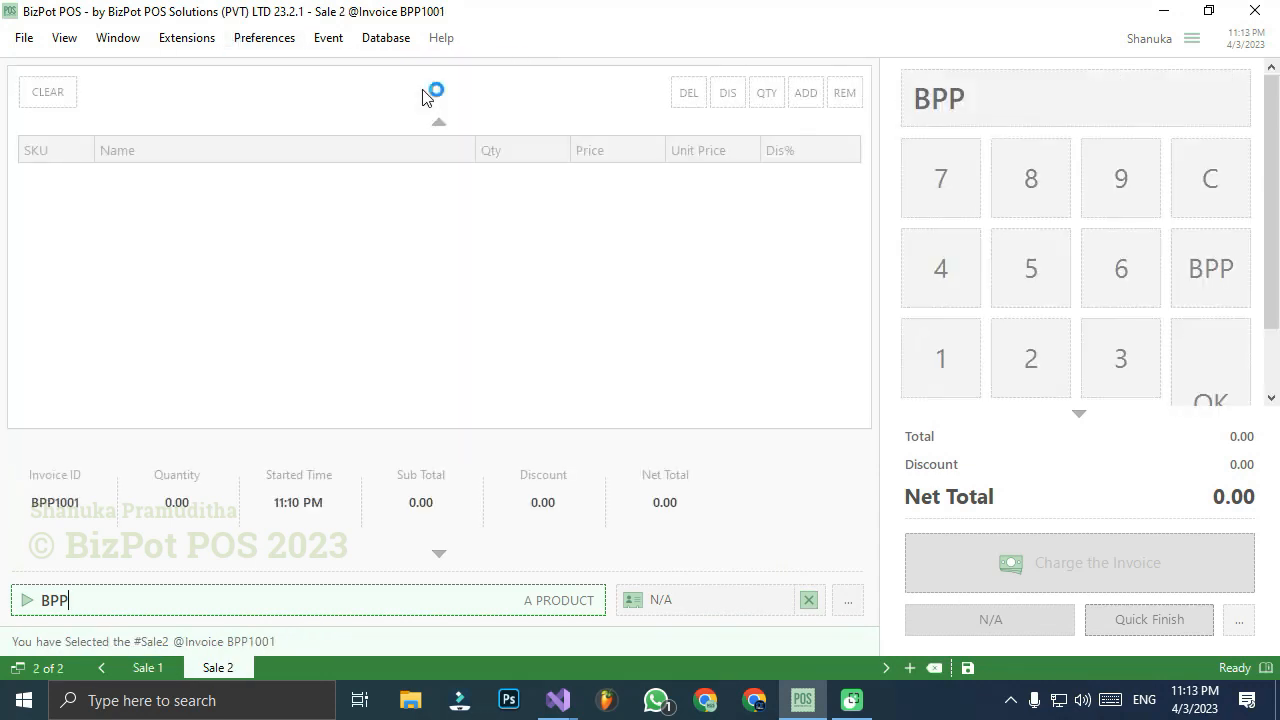
Enter product code BPP1132 on the on-screen keypad and add TIKIRI MARI BISCUT to the cart with quantity 1.00
click(920, 350)
click(920, 350)
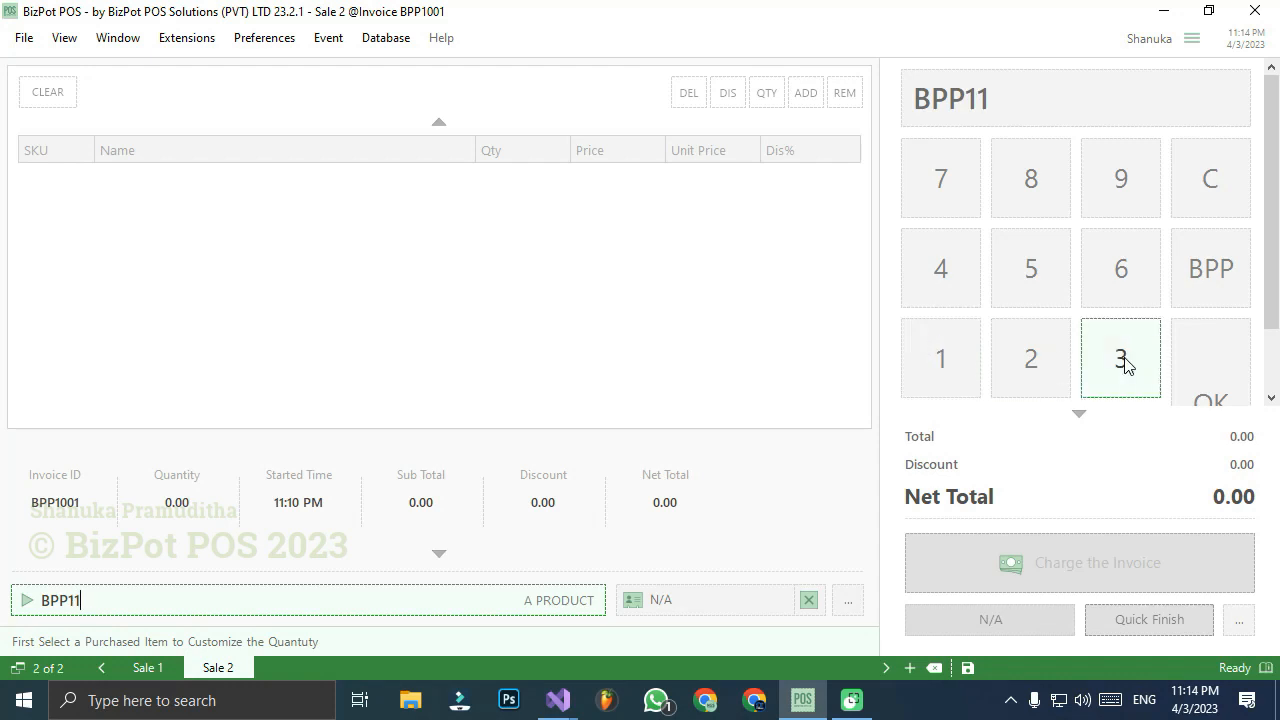
click(1123, 362)
click(1032, 365)
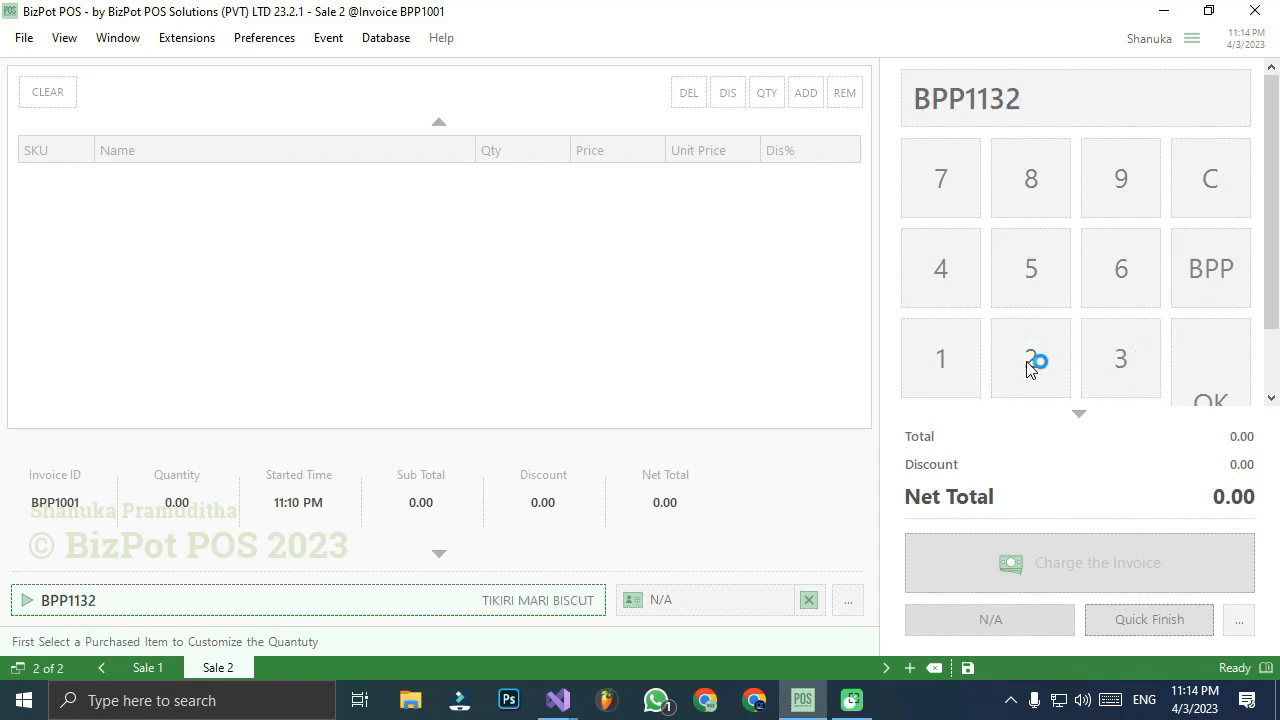
click(1211, 388)
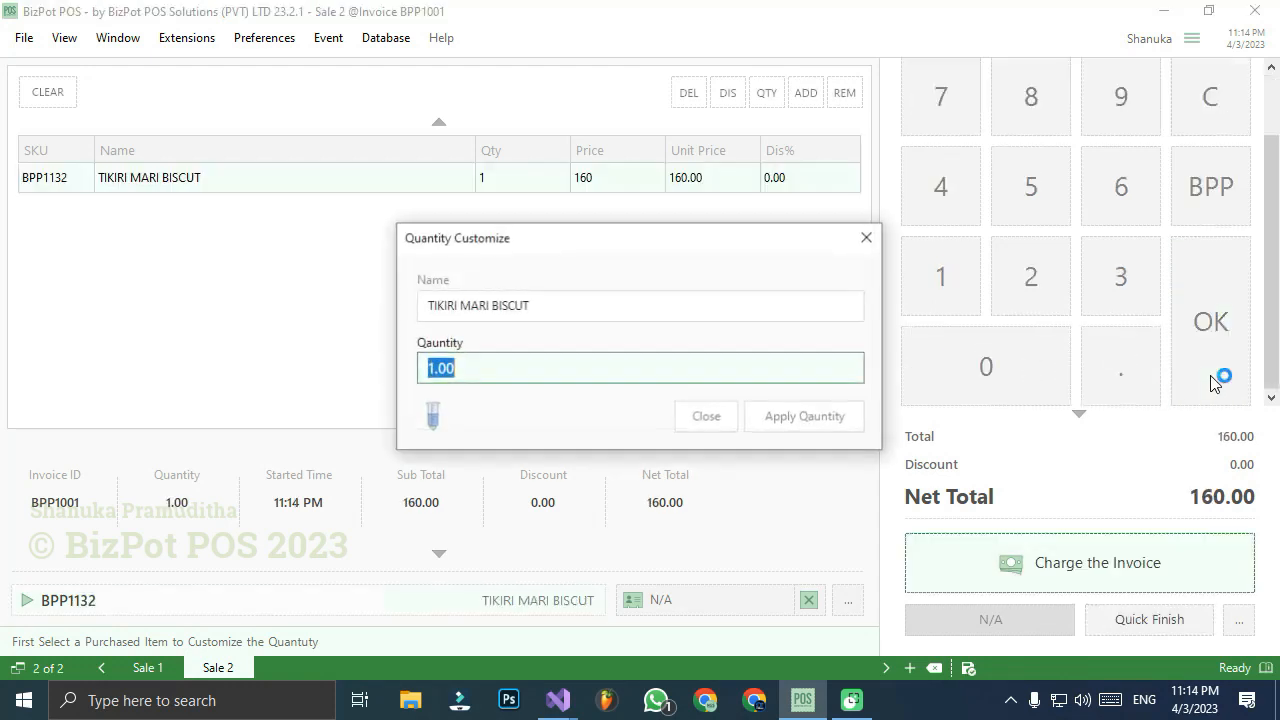
click(752, 418)
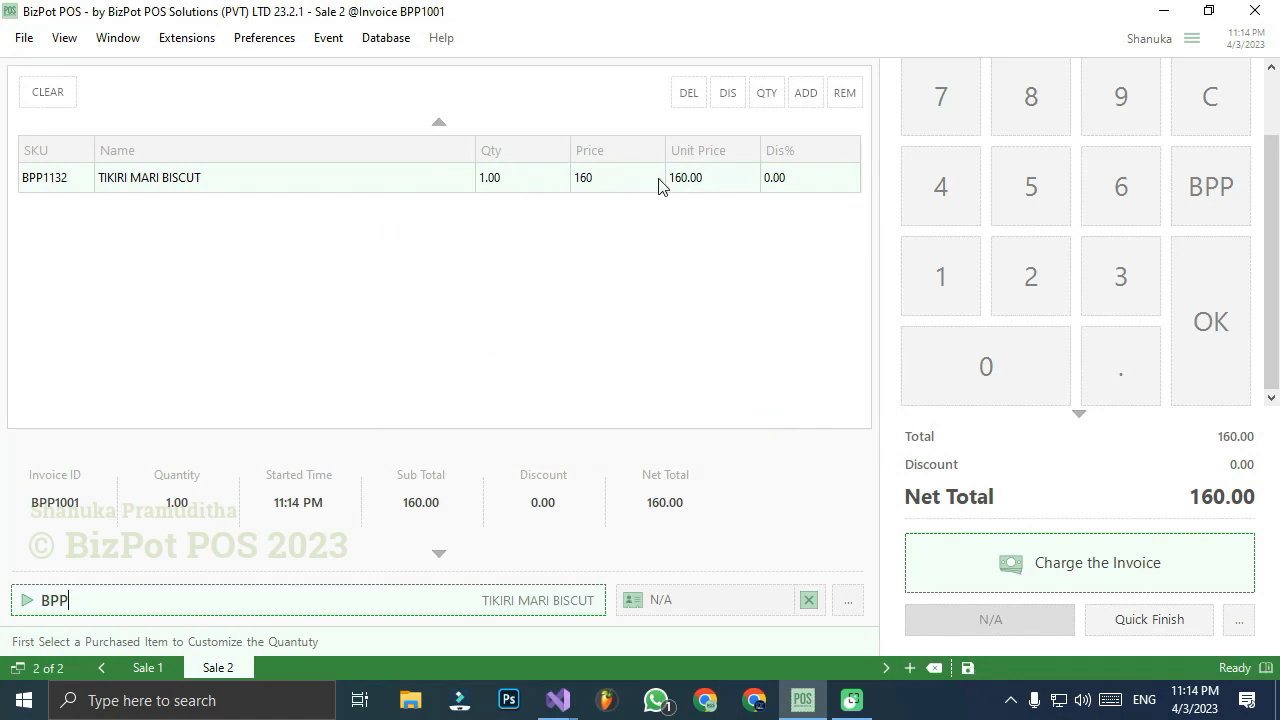
Charge the invoice with 160 in cash, save and finish it, and cancel saving the PDF printout
click(1046, 569)
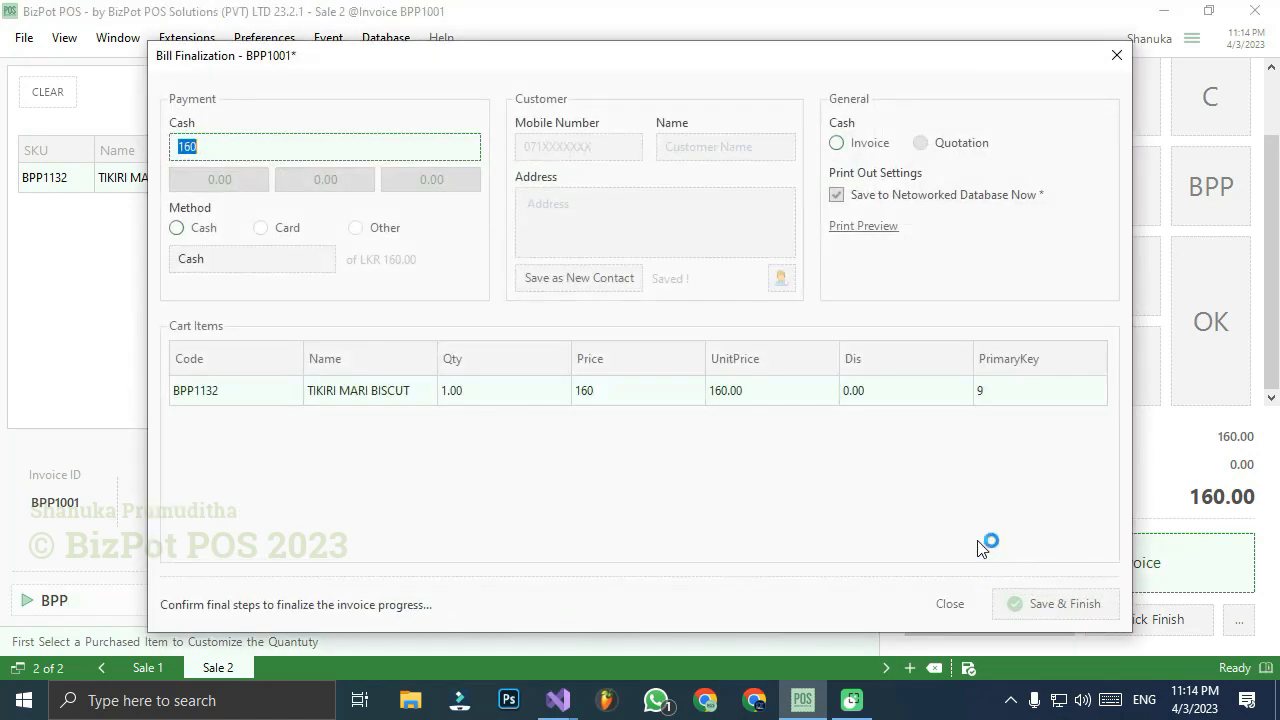
click(1057, 603)
click(820, 421)
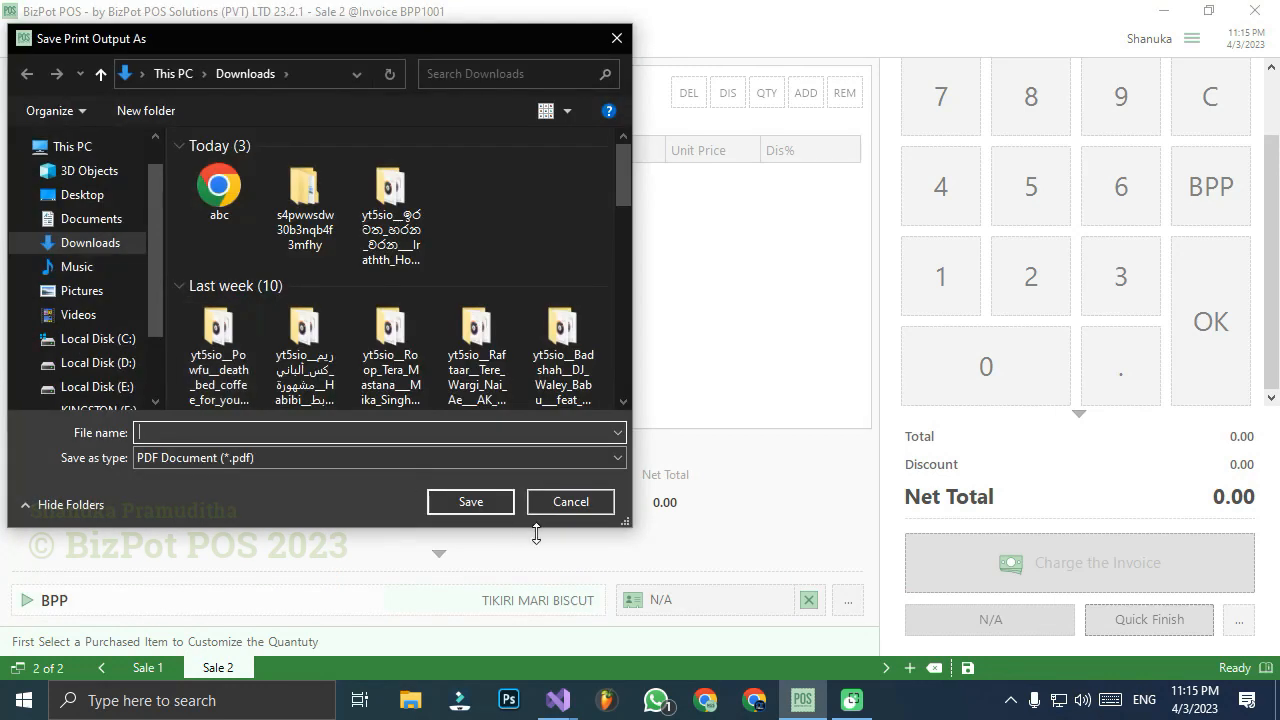
click(571, 503)
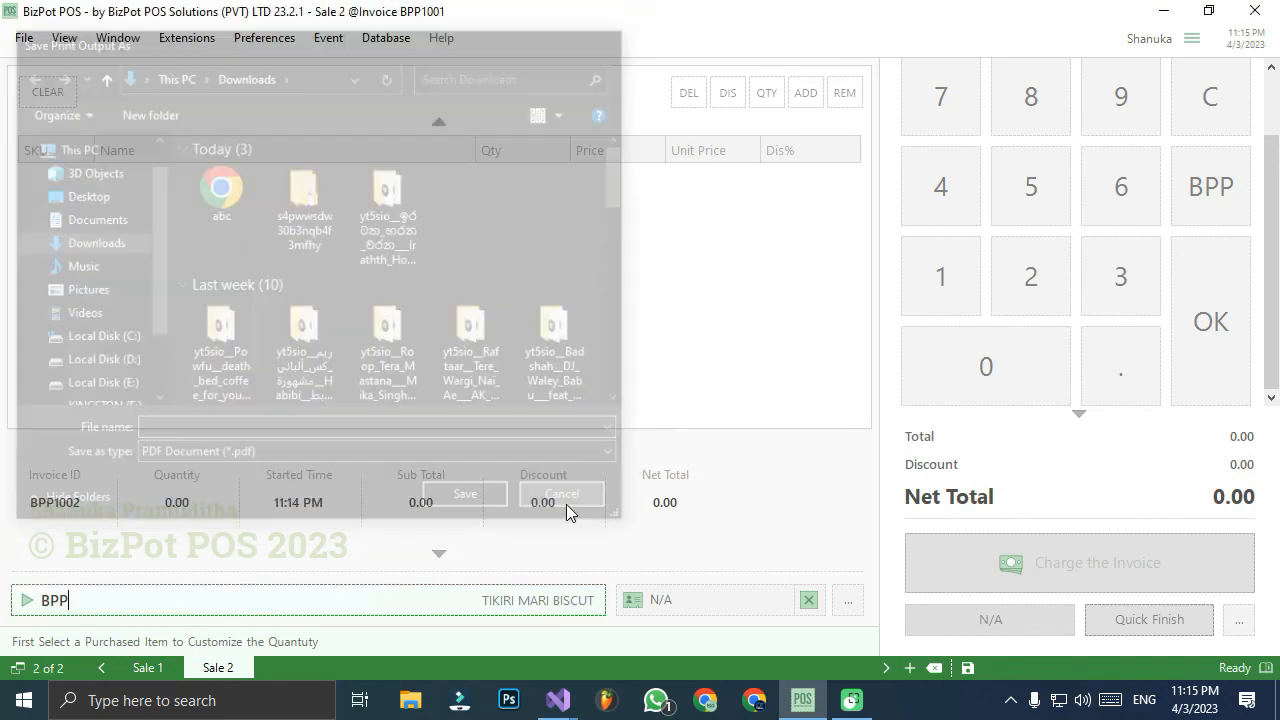
Minimize the POS window and switch to the BizPot Office project in Visual Studio
click(1160, 10)
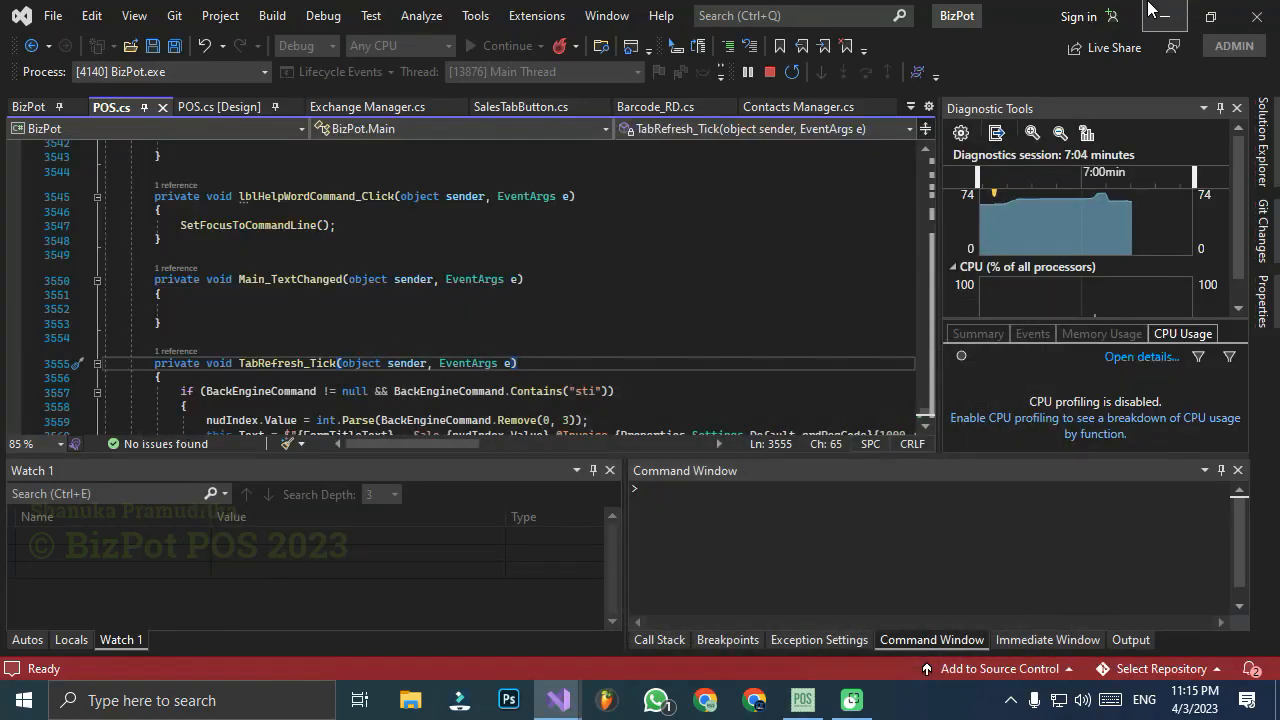
click(1163, 15)
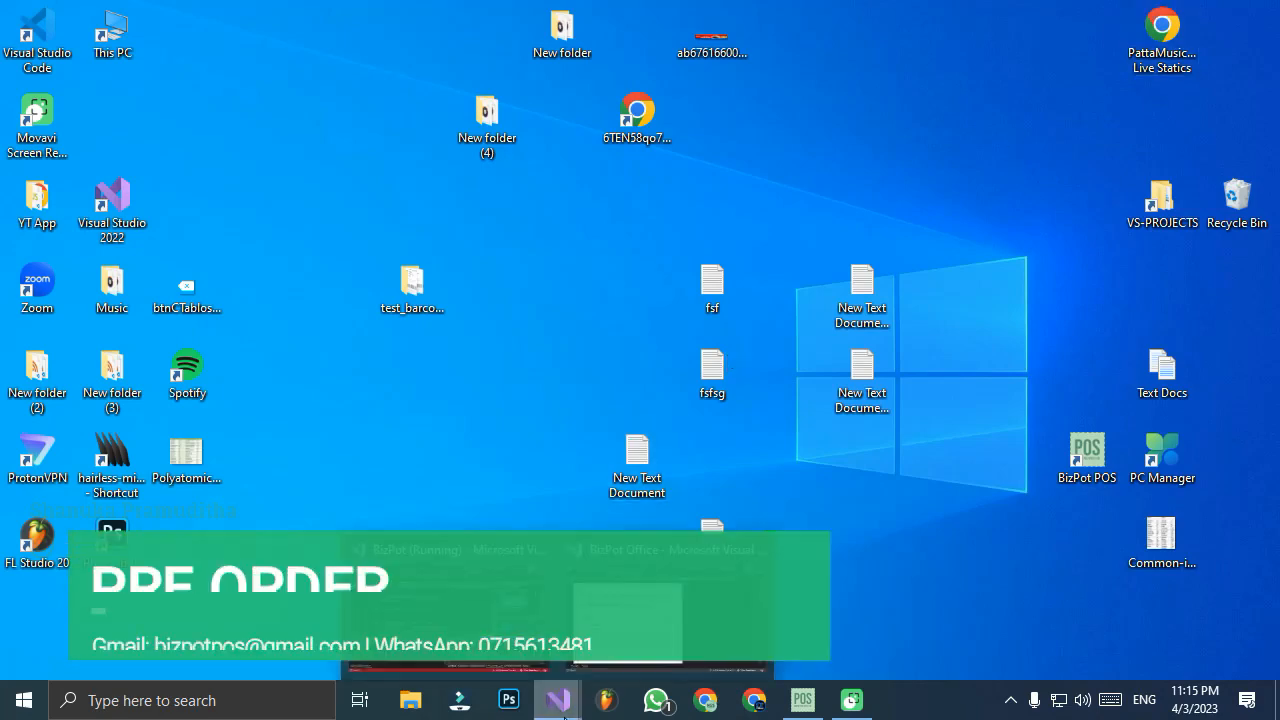
click(559, 698)
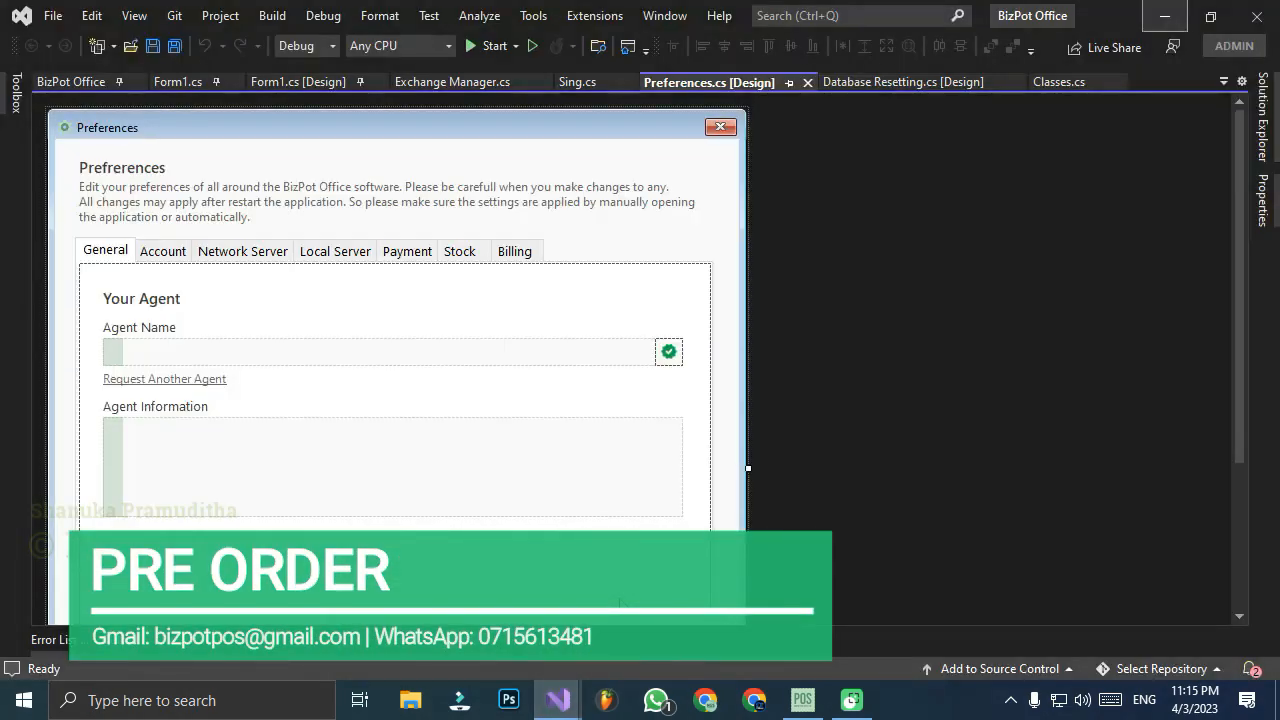
Look over the Form1 design of the BizPot Office project and start running the application
click(300, 81)
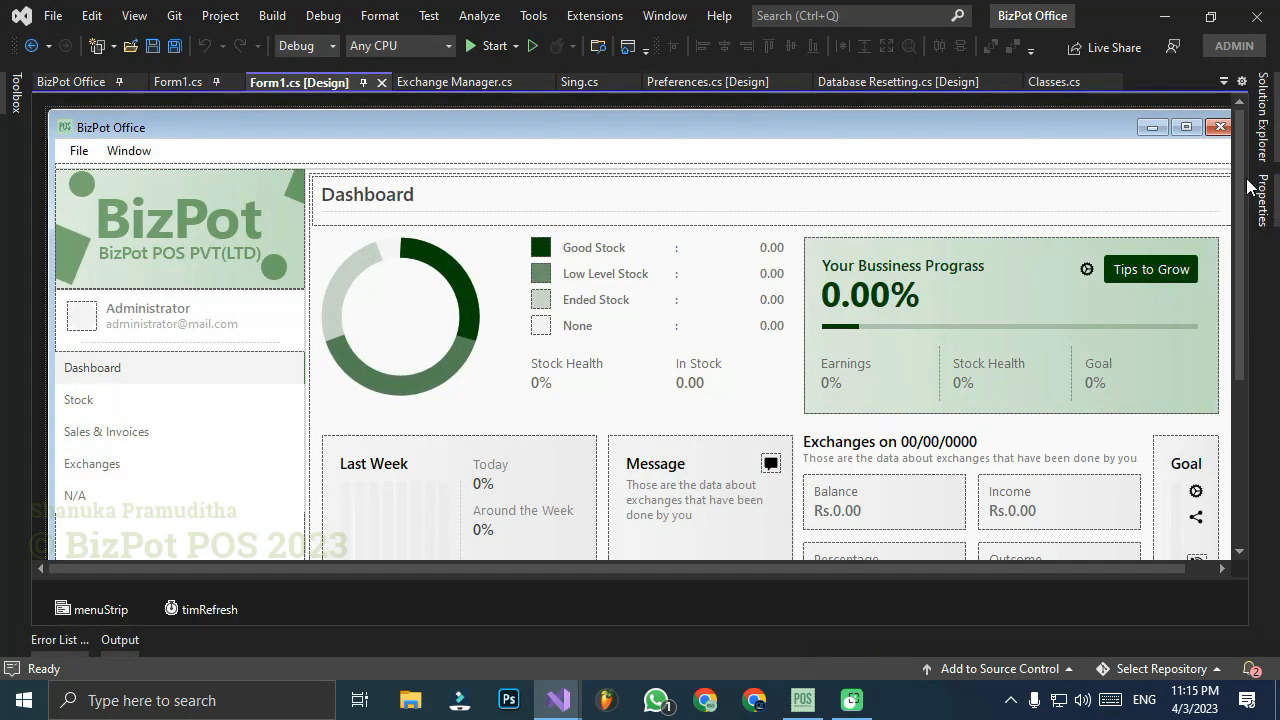
drag(1241, 190, 1241, 436)
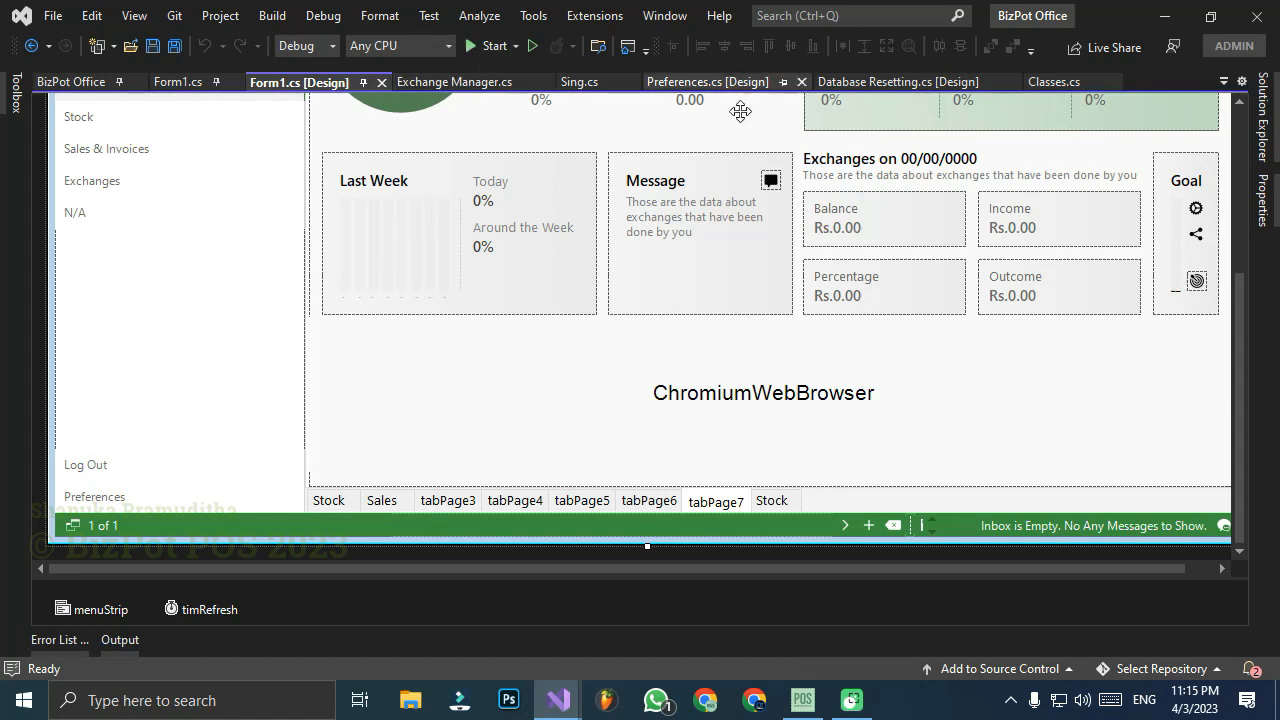
click(476, 55)
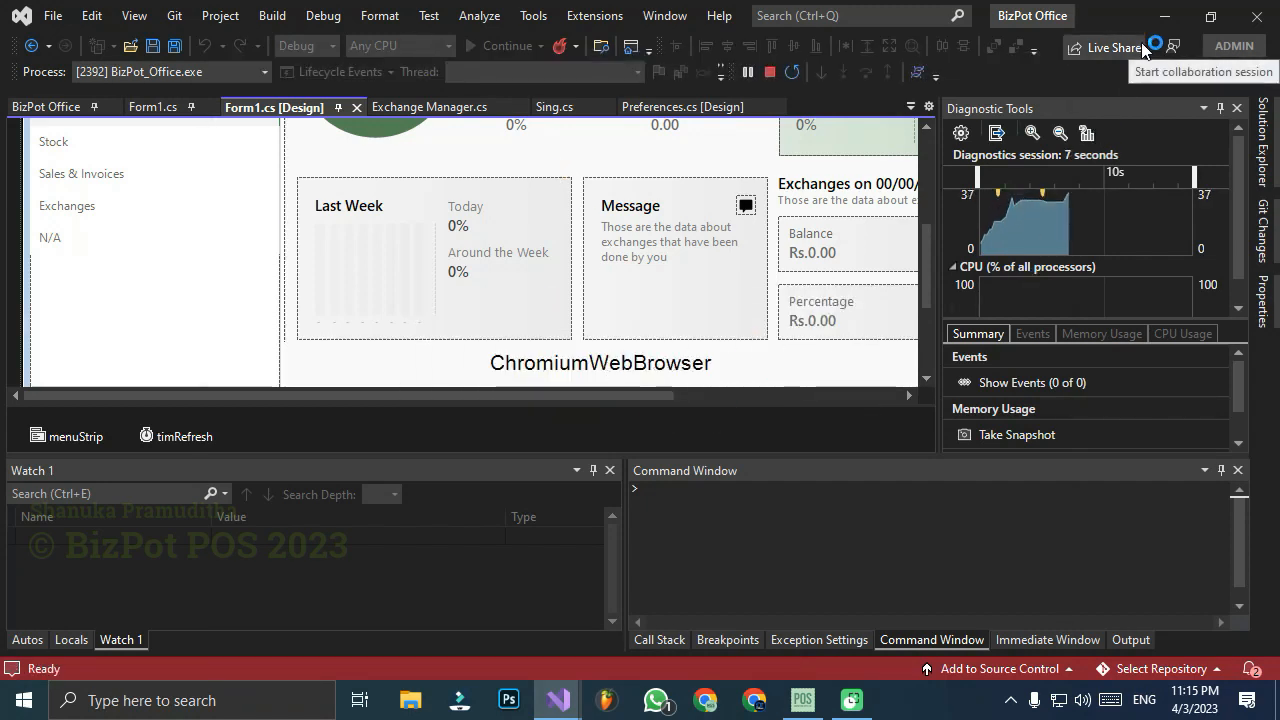
Switch back to BizPot POS and set the sales screen to the Tabled Interface
mouse_move(818, 697)
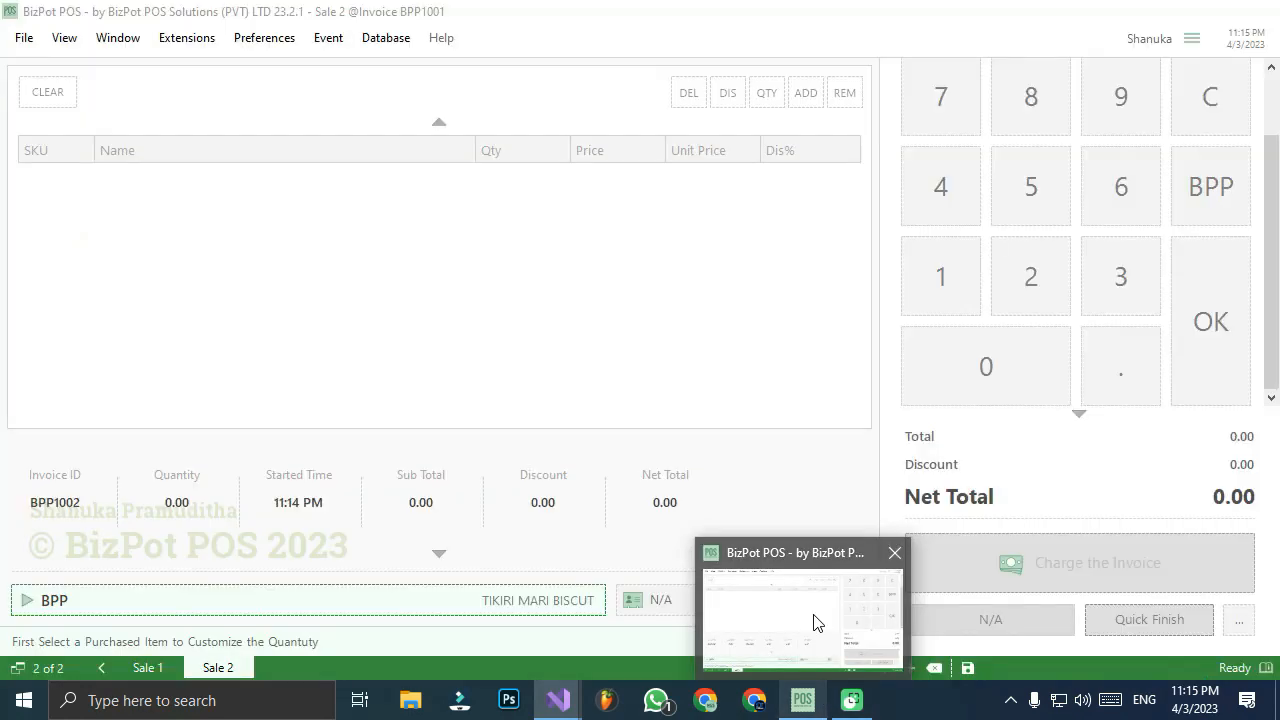
click(815, 622)
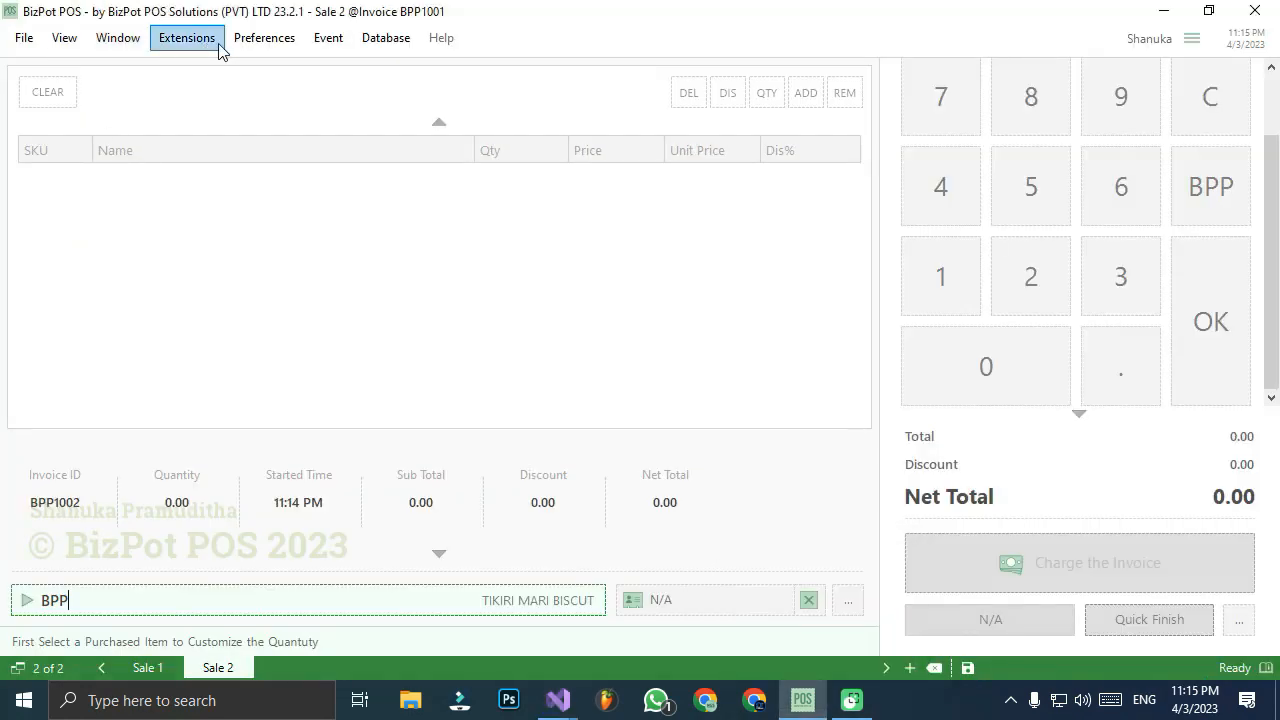
click(270, 39)
mouse_move(277, 65)
click(372, 63)
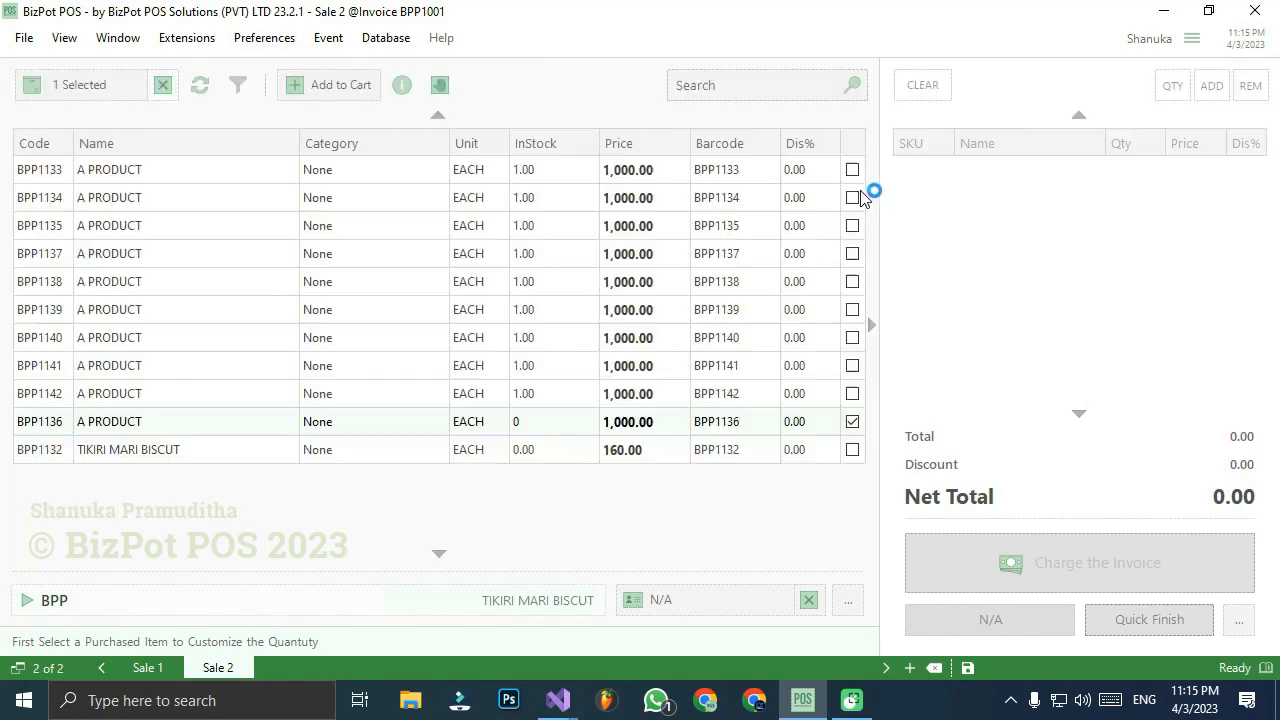
Minimize the BizPot POS and Visual Studio windows, leaving the BizPot Office dashboard in front on the desktop
click(1150, 14)
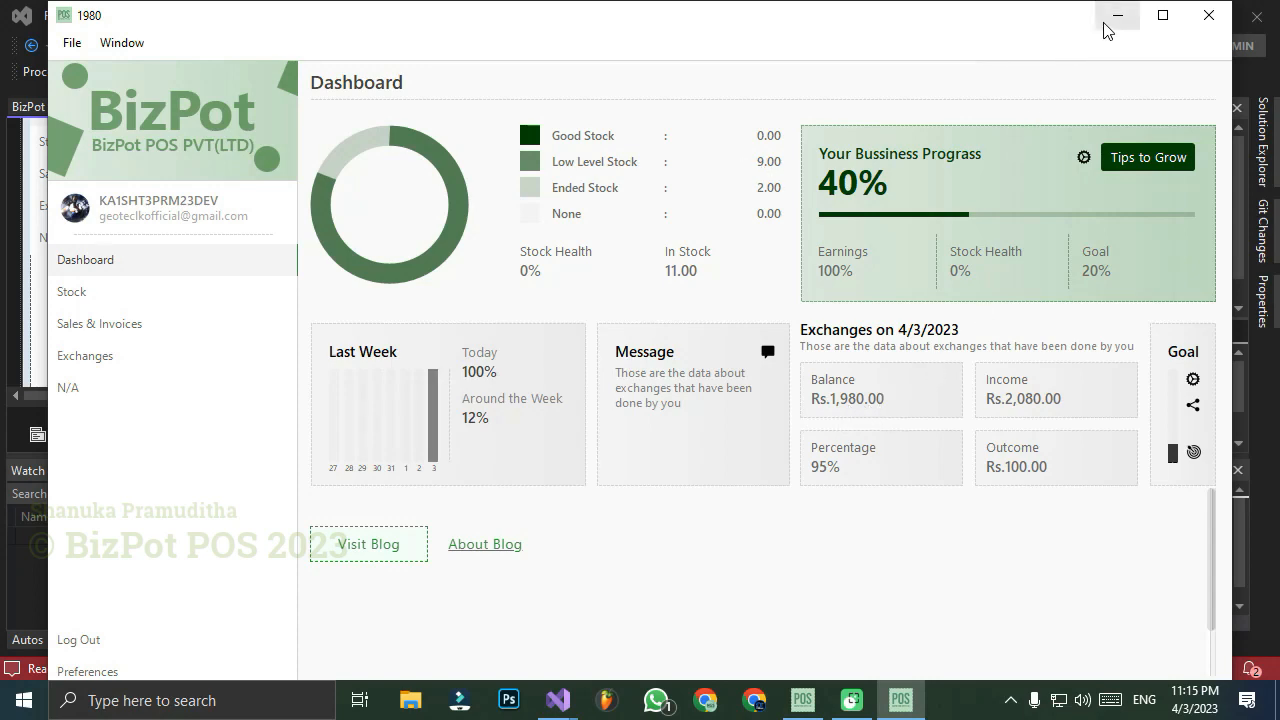
drag(1044, 32, 908, 60)
click(1162, 16)
drag(814, 63, 945, 40)
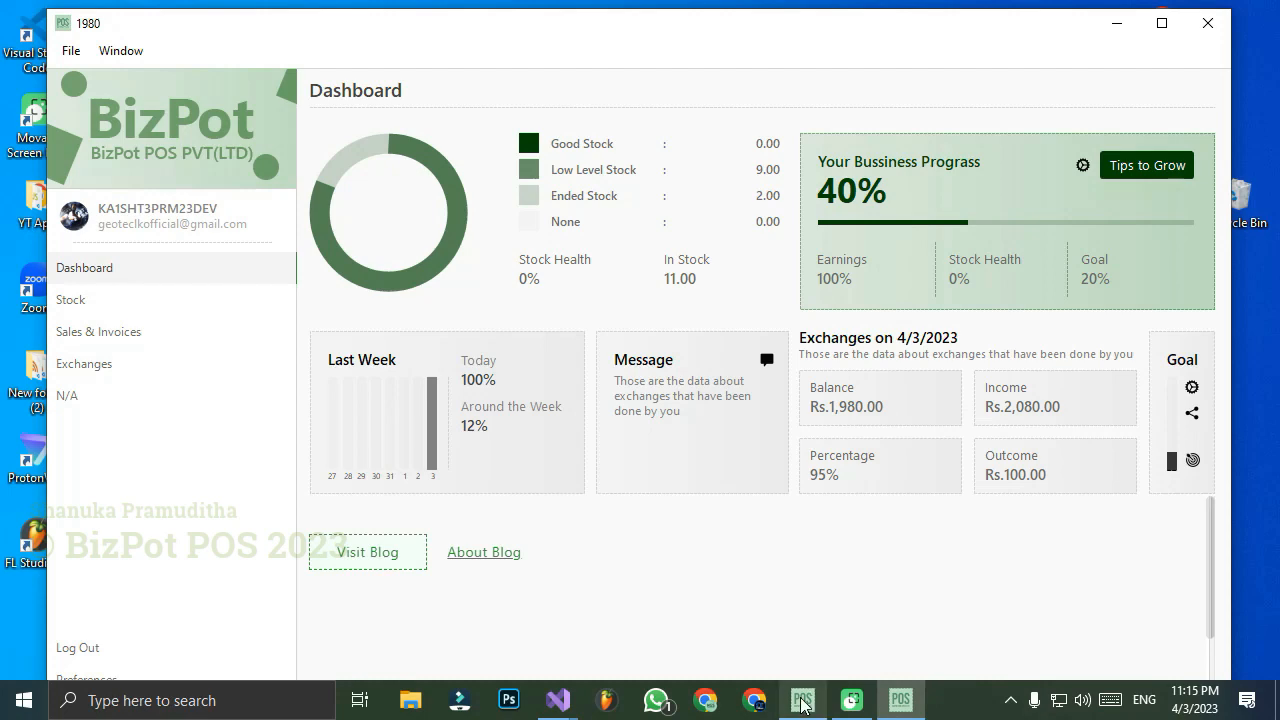
Bring BizPot POS in front of the BizPot Office dashboard, move its window around the desktop, and close it
click(802, 700)
drag(205, 20, 670, 63)
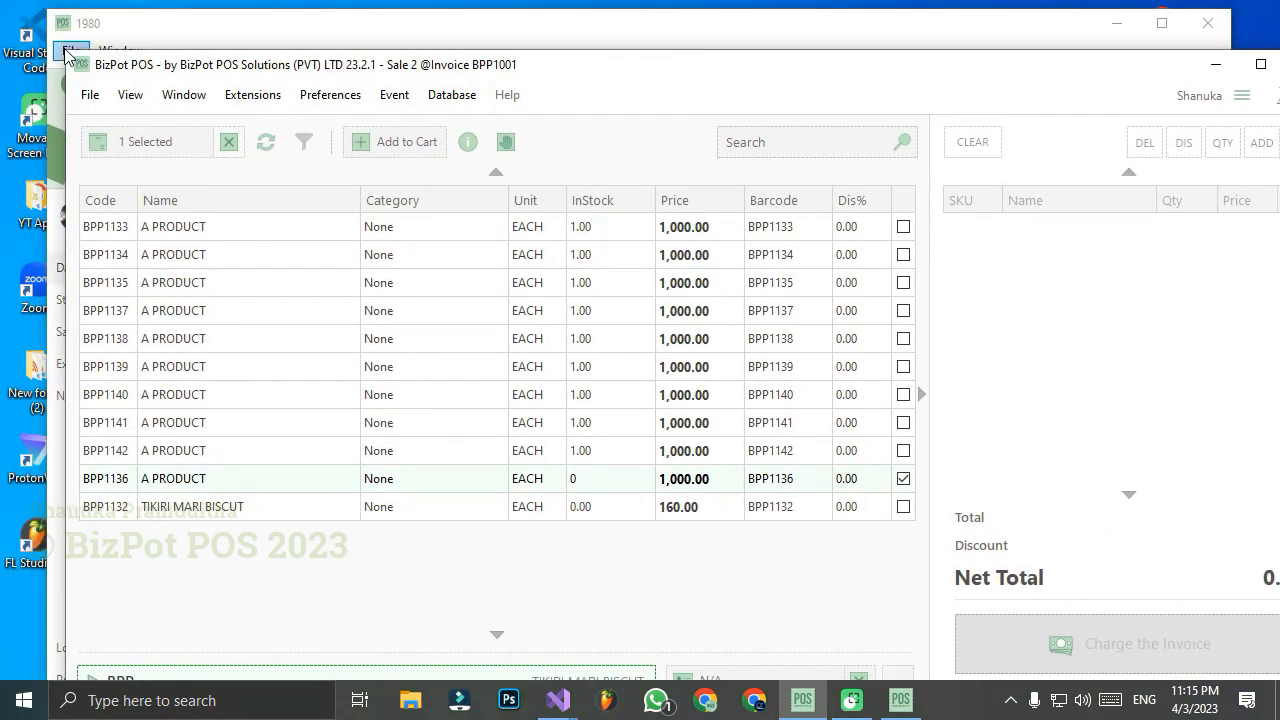
drag(60, 50, 249, 268)
drag(662, 284, 437, 106)
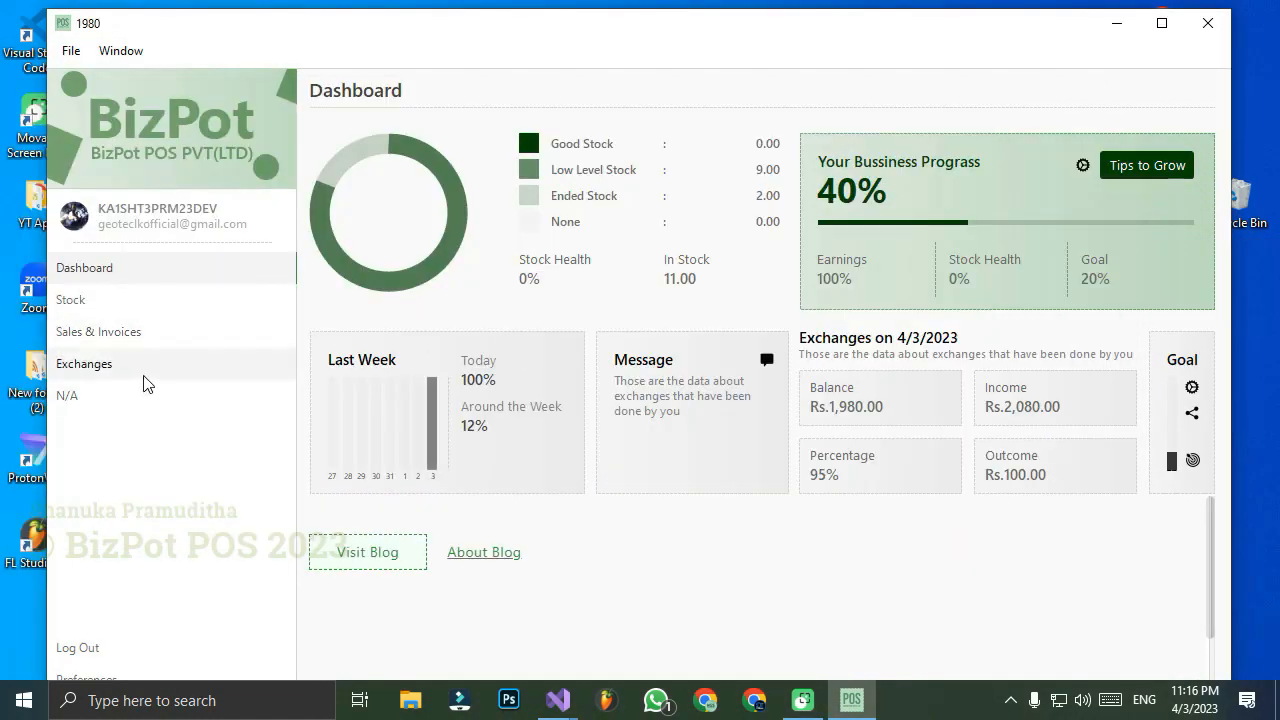
Review the exchanges in BizPot Office, selecting the 11:14 PM record, and open the Sales & Invoices list
click(143, 380)
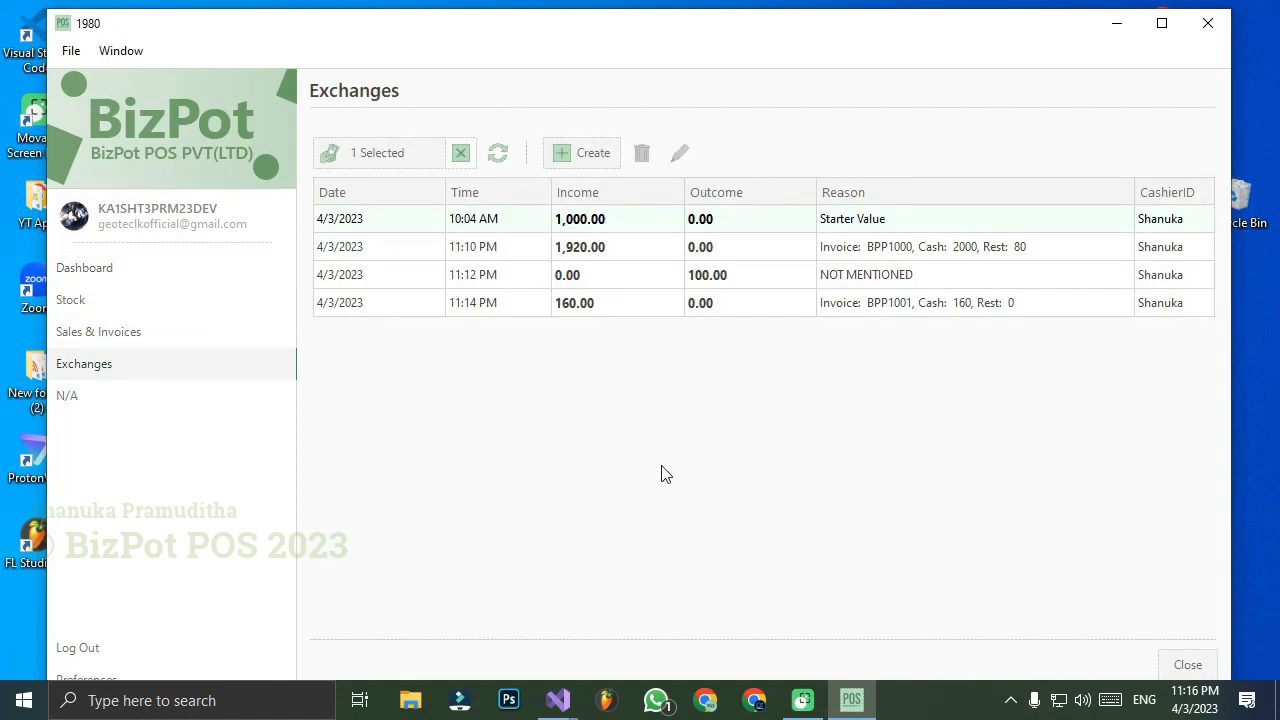
click(820, 310)
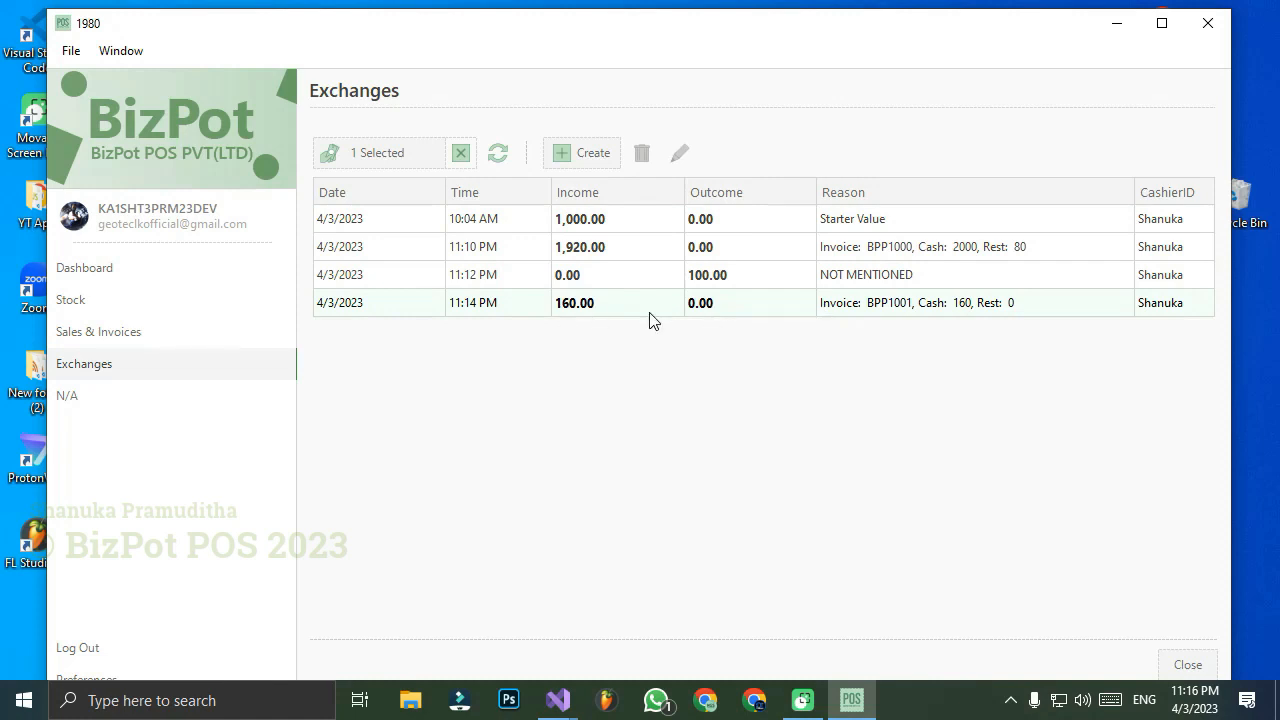
click(127, 336)
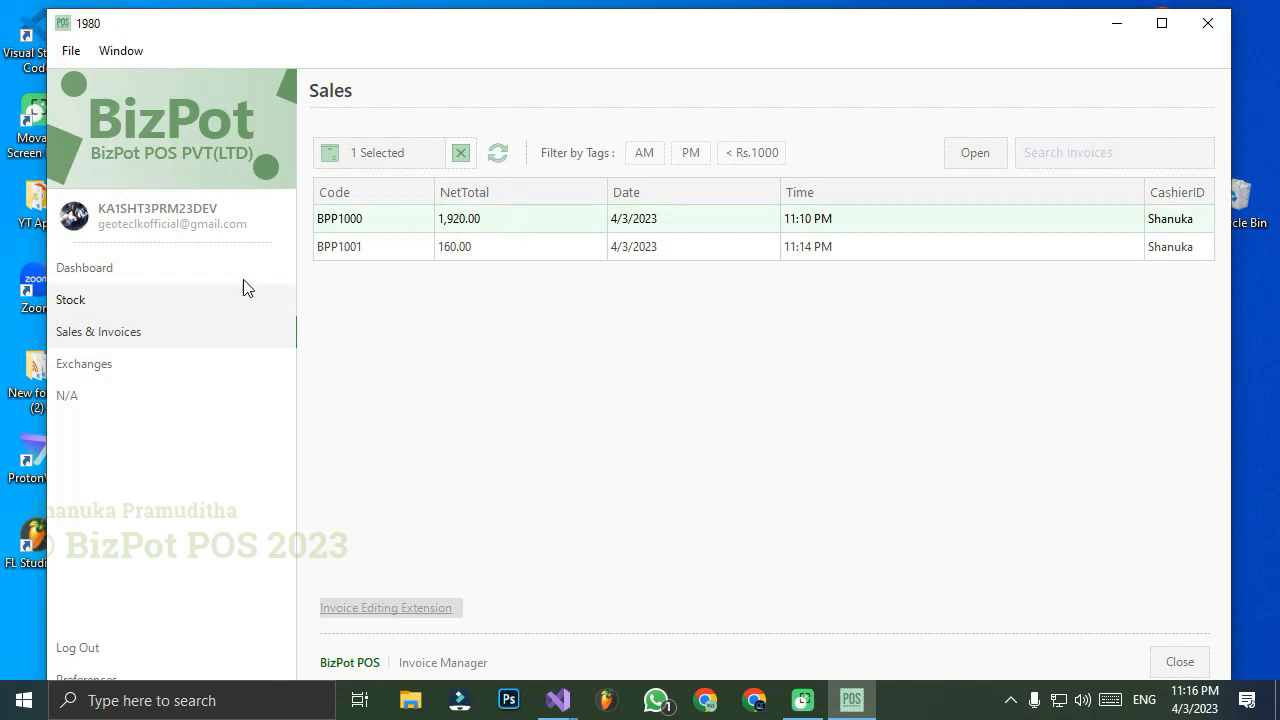
Open the Stock list, select all the products, and open TIKIRI MARI BISCUT for editing
click(90, 306)
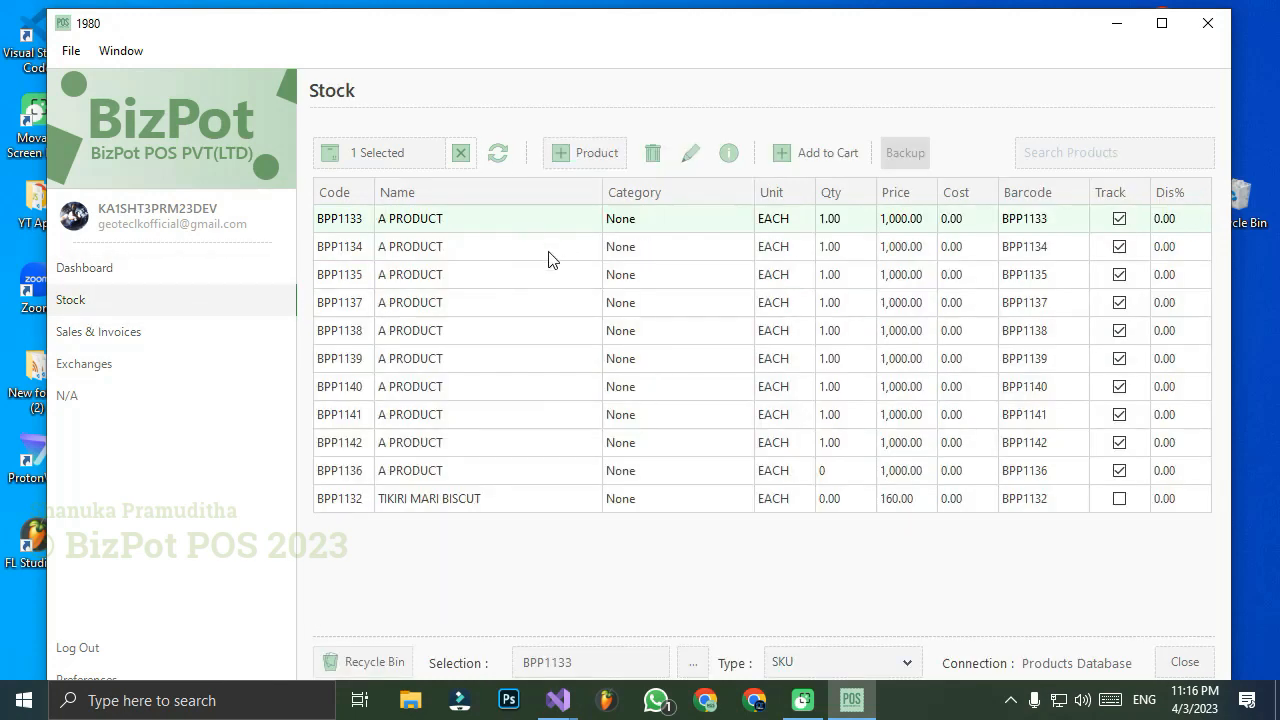
drag(539, 225, 557, 500)
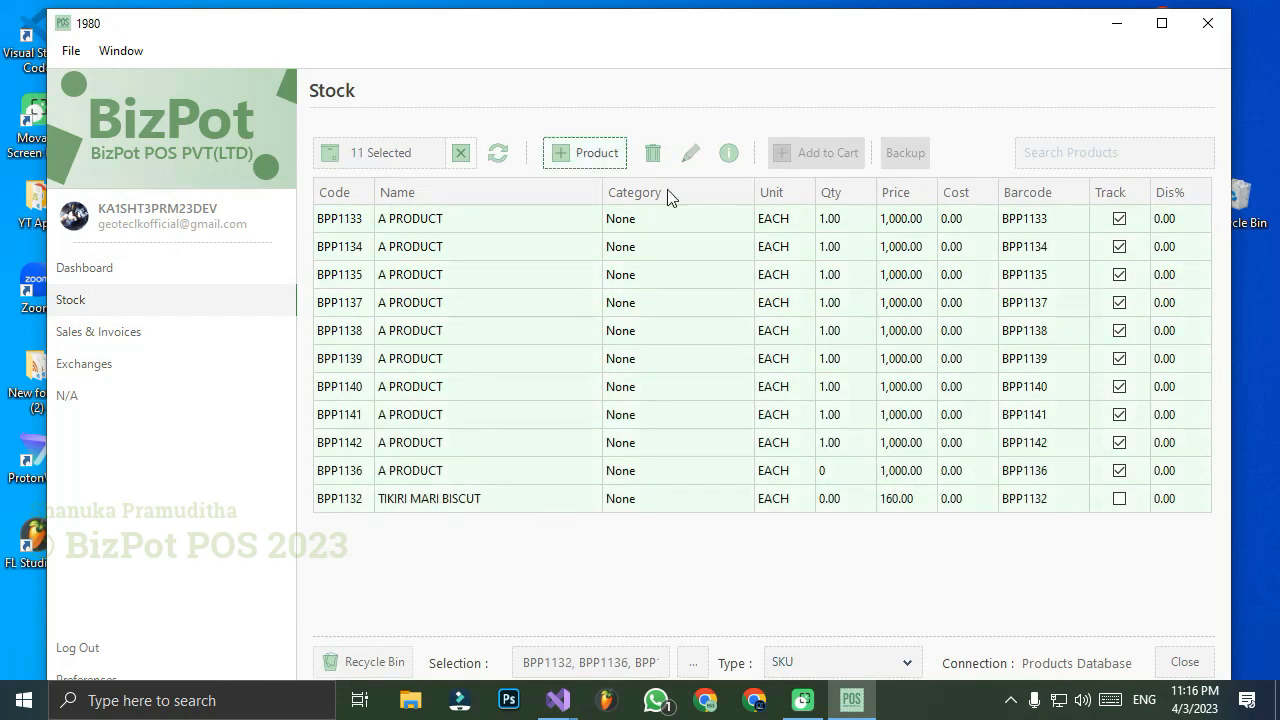
click(476, 506)
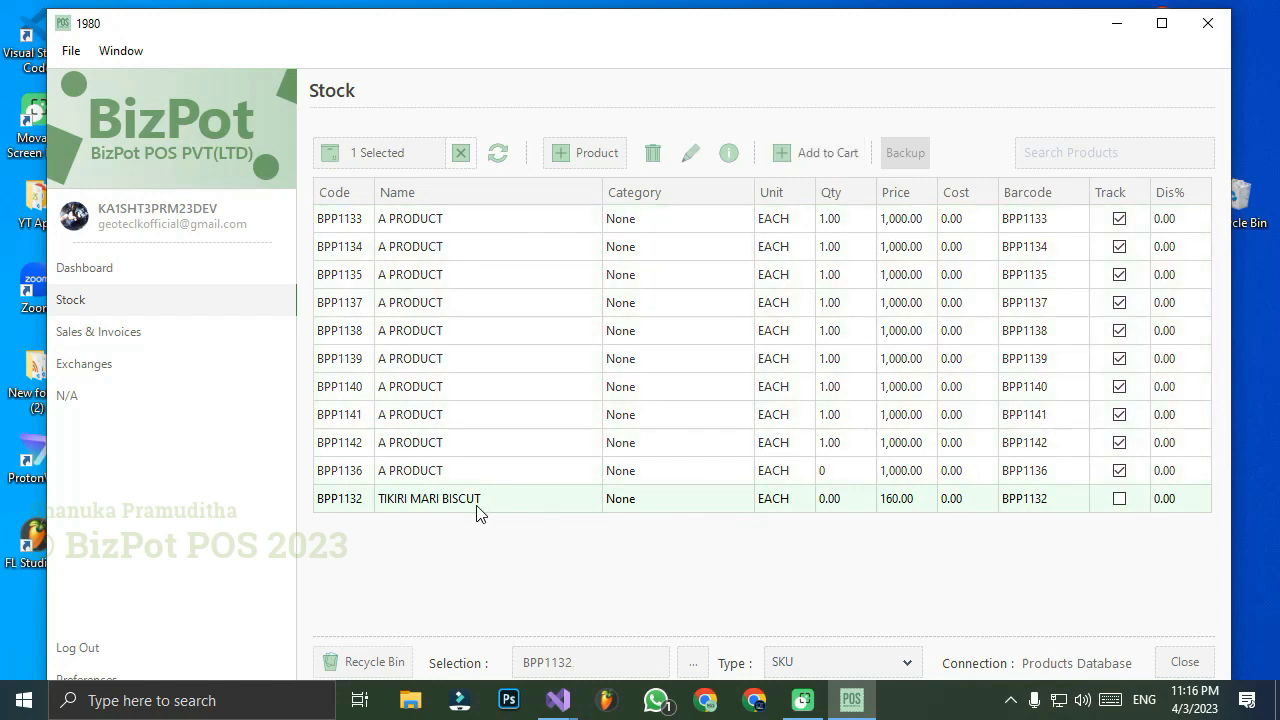
click(689, 155)
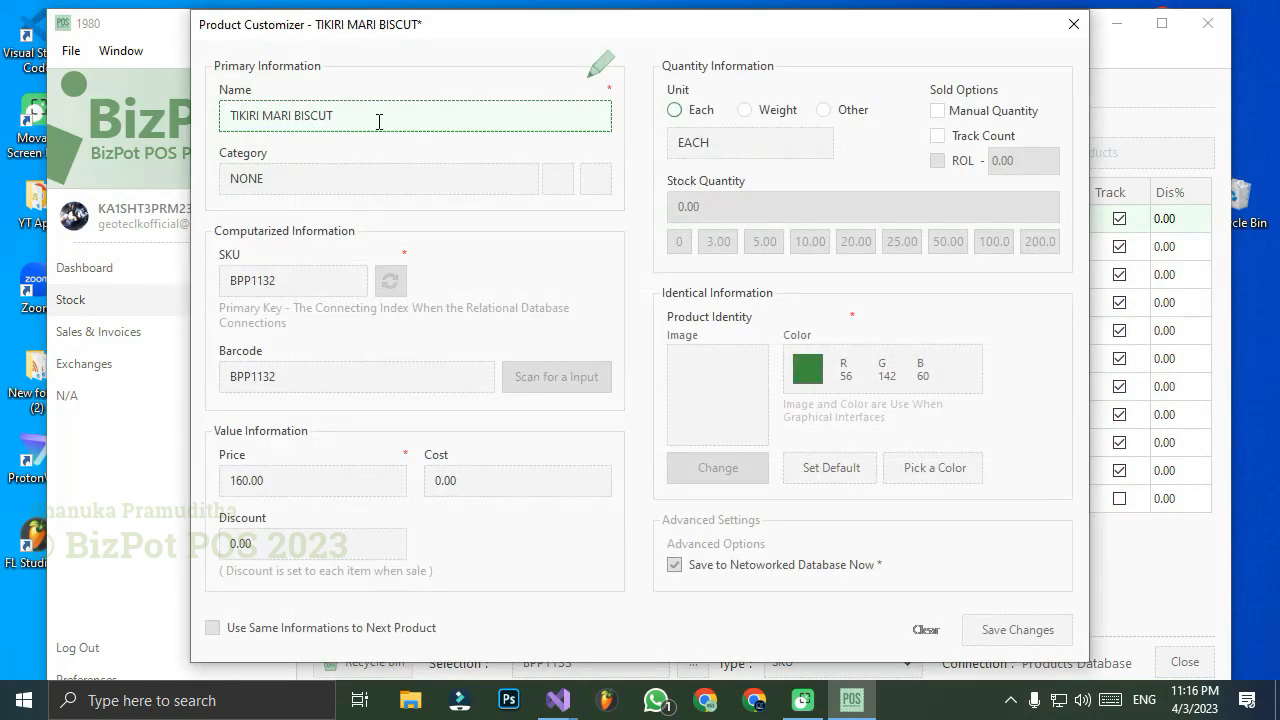
Try the Weight and Other unit options for TIKIRI MARI BISCUT, ending on Each
click(772, 114)
click(848, 110)
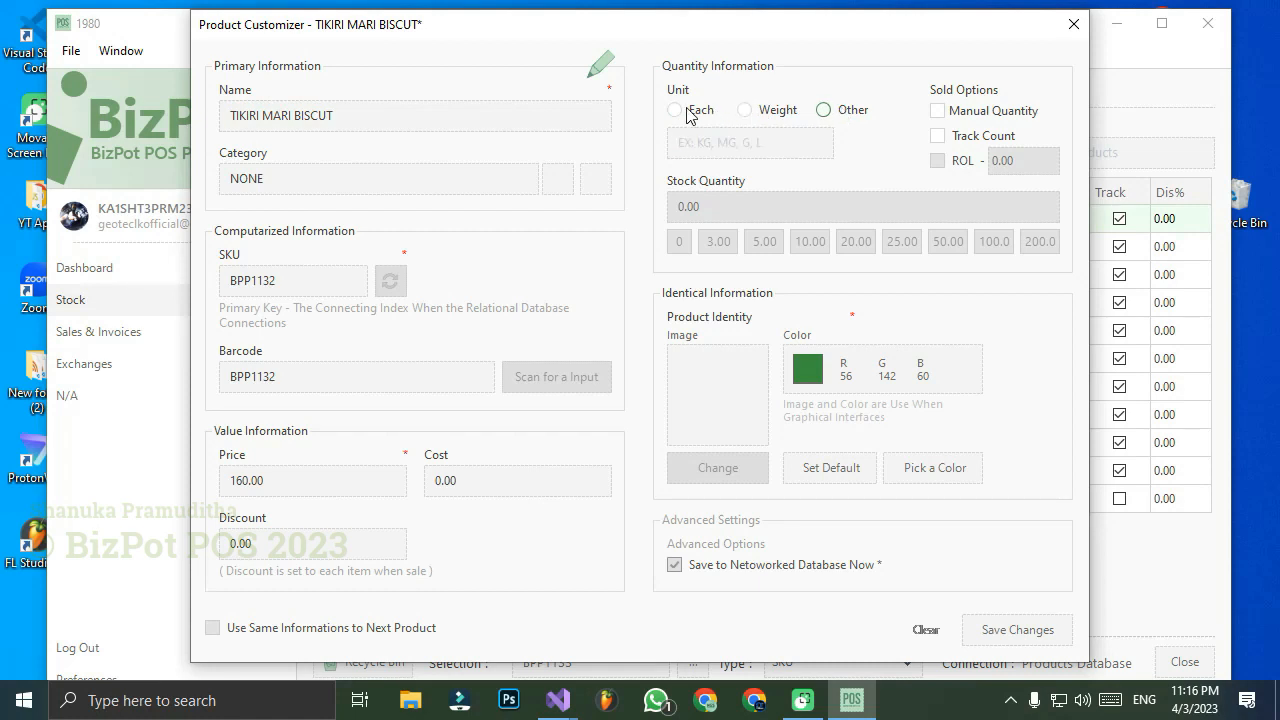
click(694, 110)
click(749, 114)
click(838, 114)
click(700, 111)
click(747, 110)
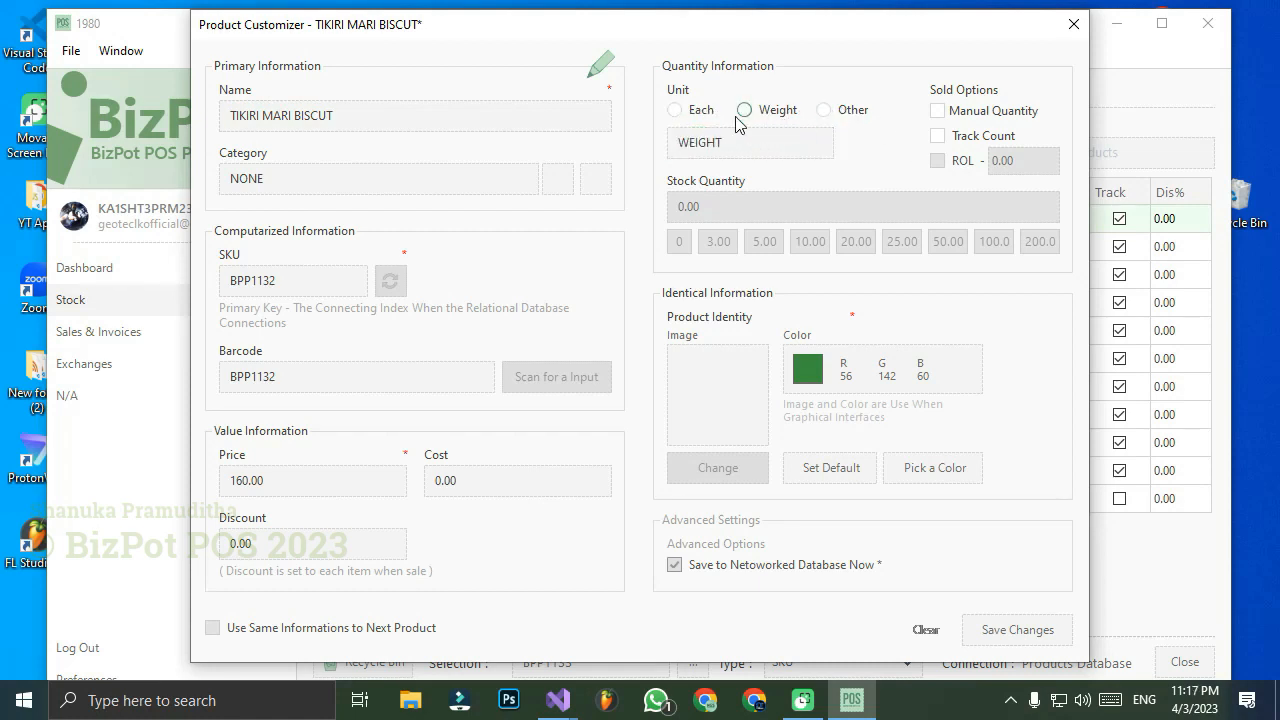
click(676, 110)
Switch Track Count on and off again for TIKIRI MARI BISCUT, and close the Product Customizer without saving
click(945, 140)
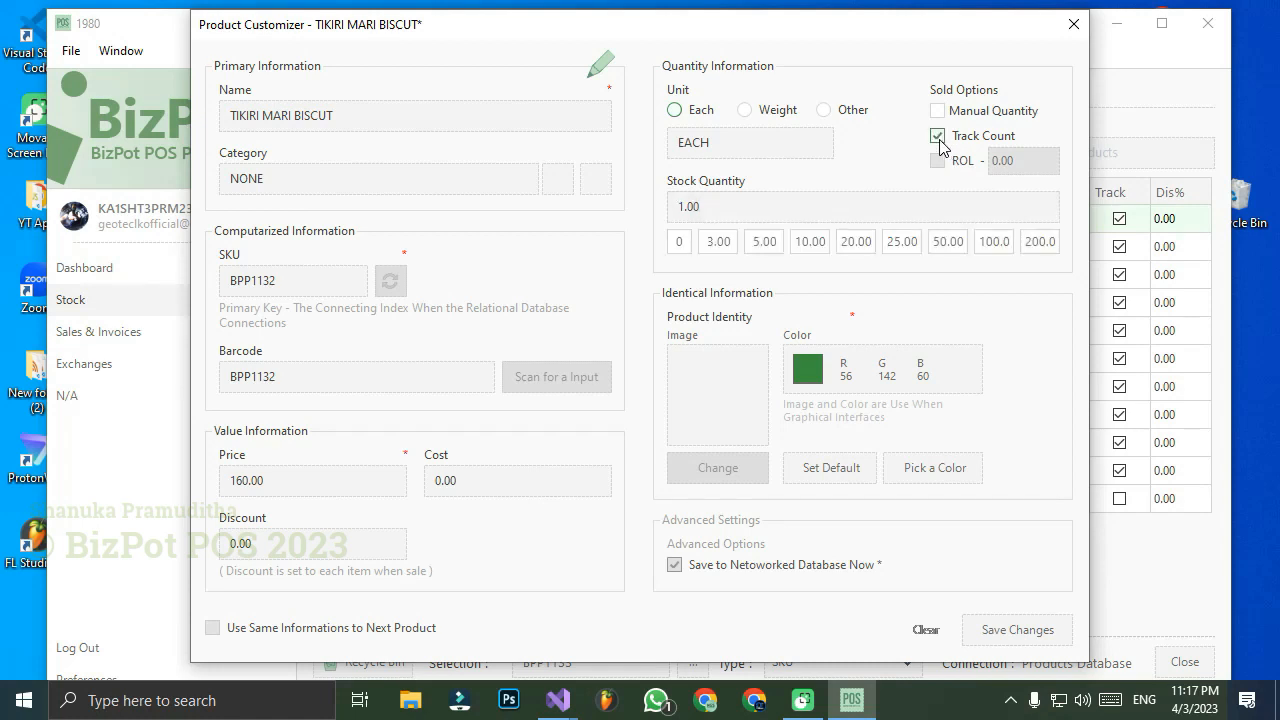
click(944, 141)
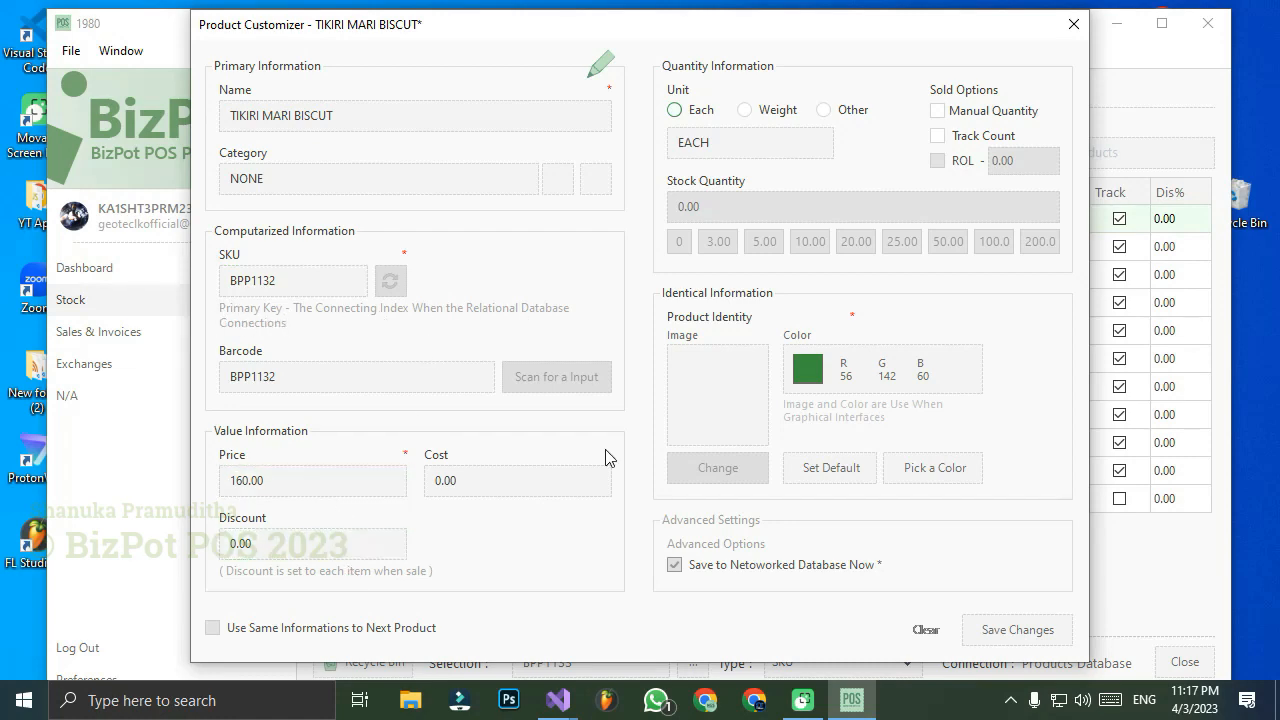
click(1073, 23)
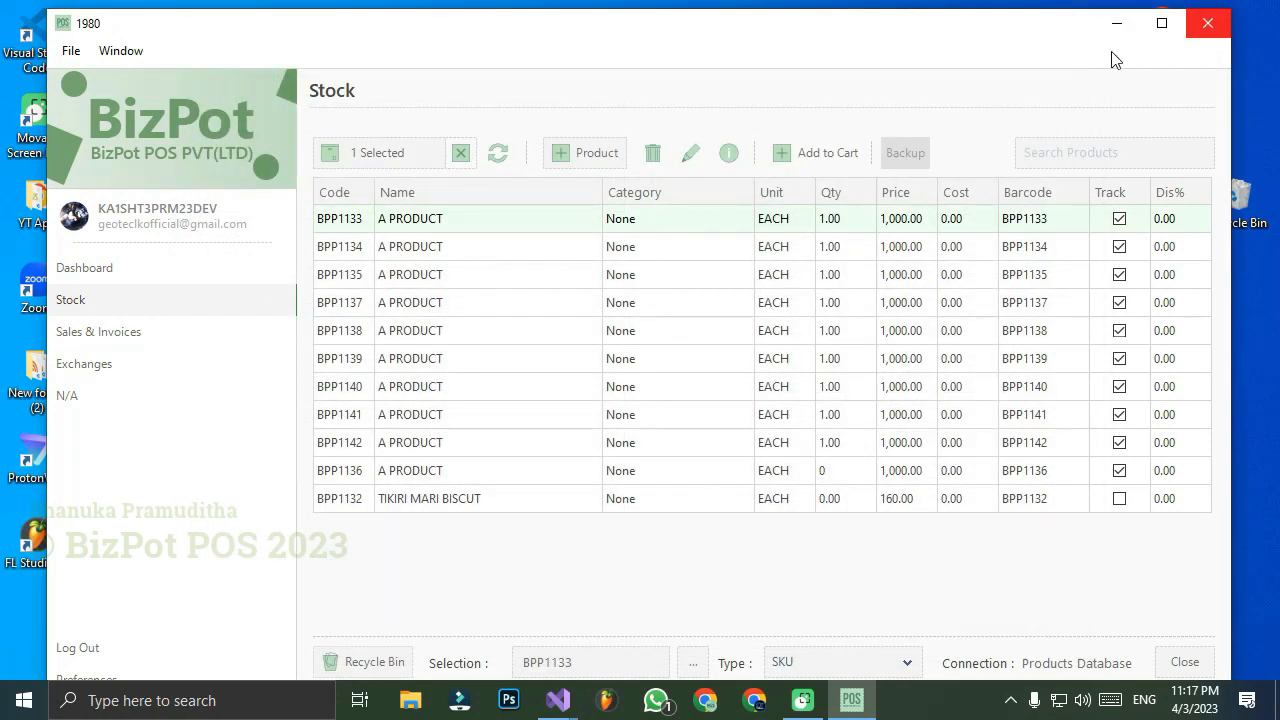
Return to the Dashboard, view the BizPot POS blog, and close the blog window
click(168, 272)
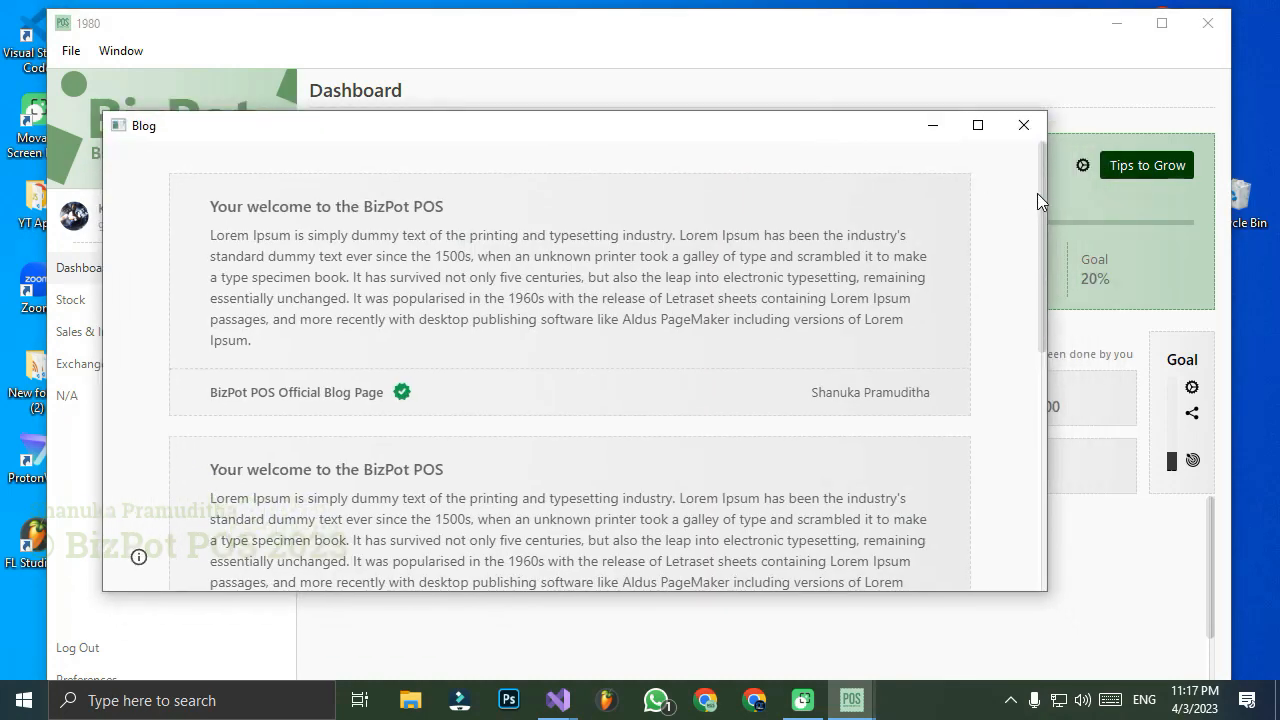
drag(1040, 195, 1145, 22)
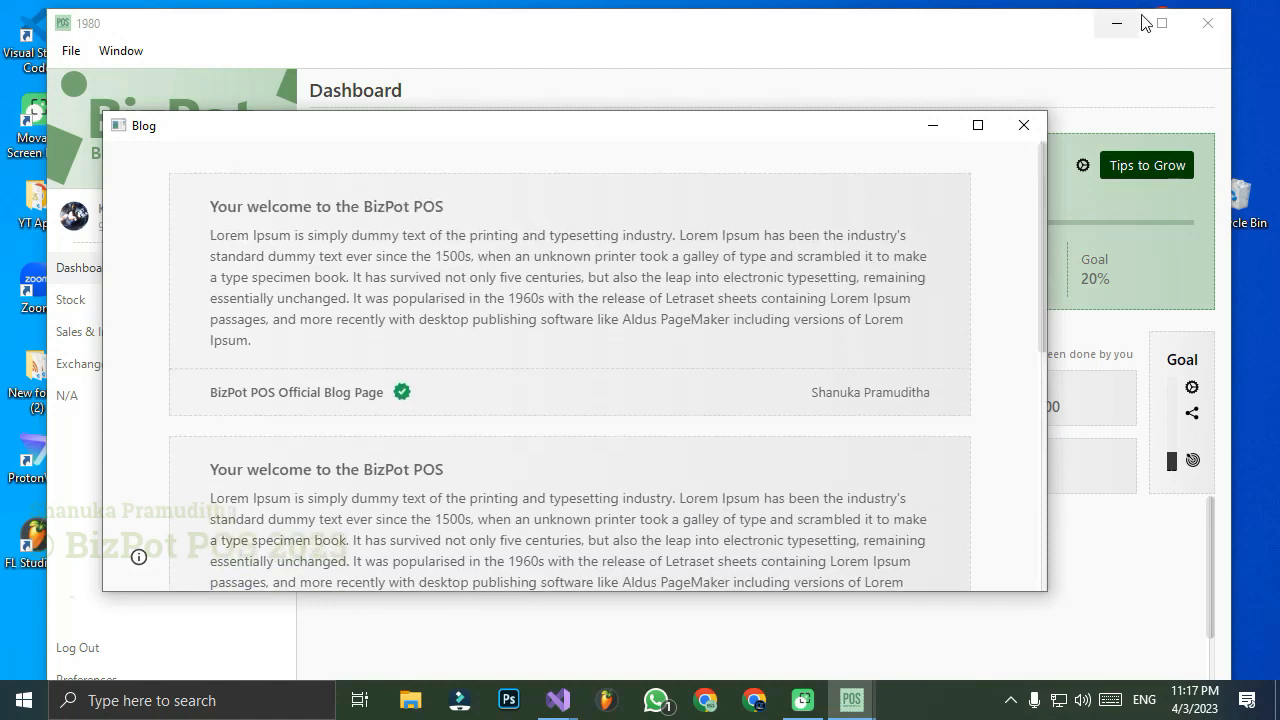
click(1024, 125)
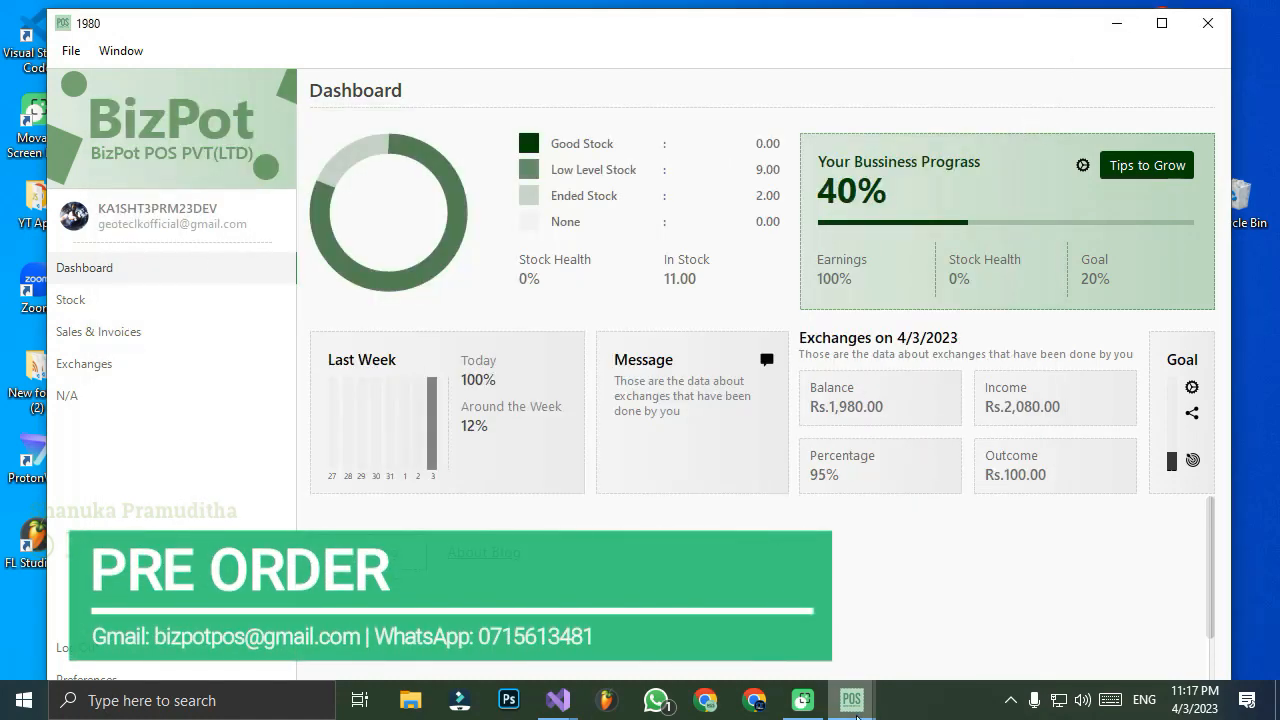
Maximize the BizPot Office window and open Preferences
mouse_move(852, 705)
click(1044, 553)
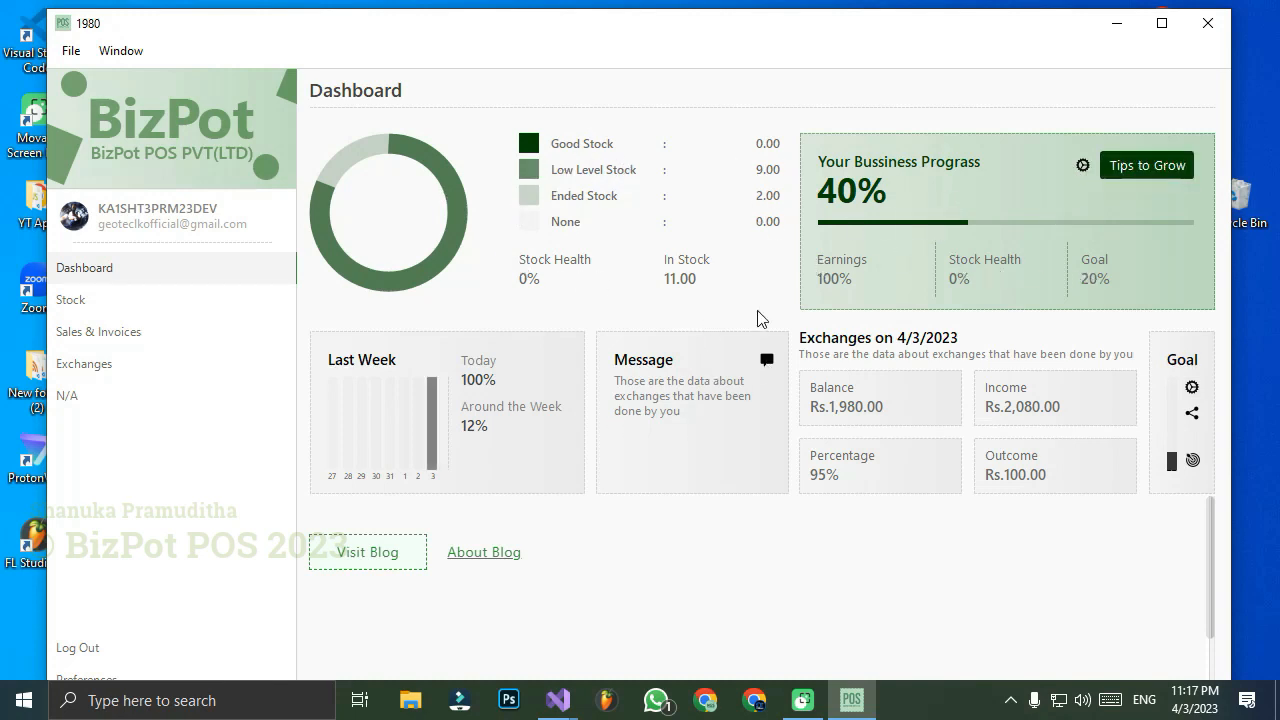
click(1161, 22)
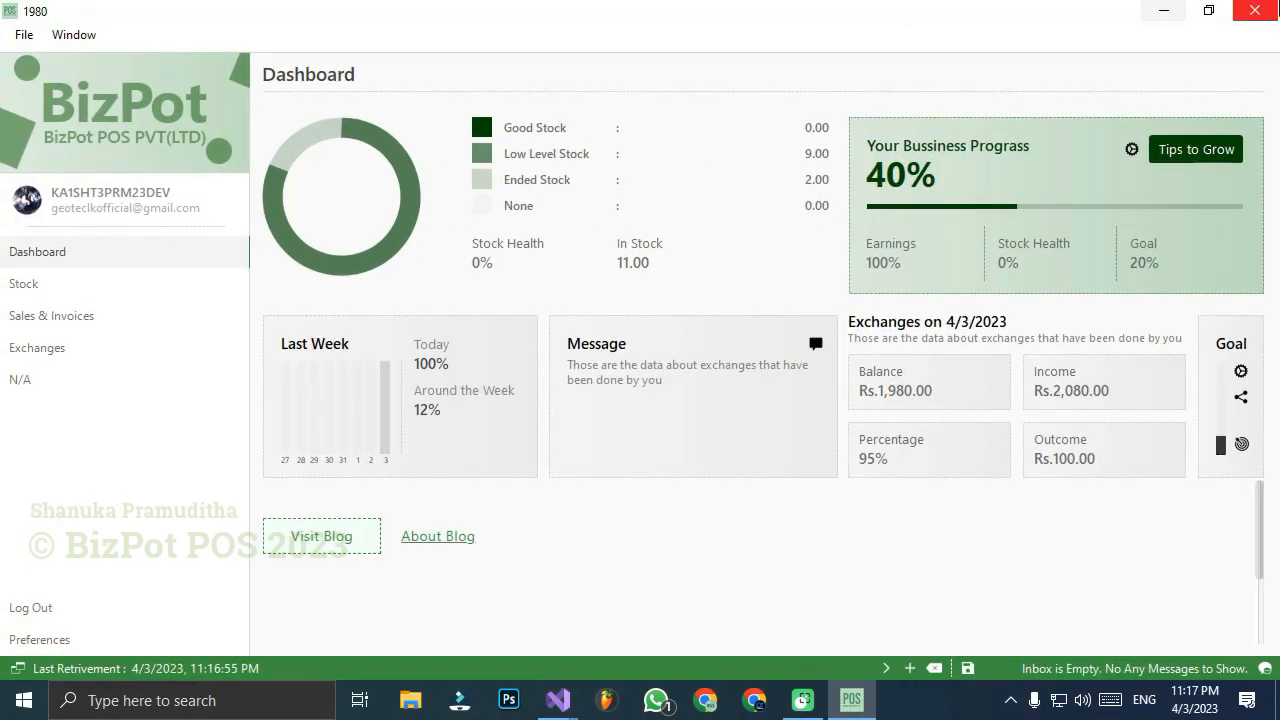
click(102, 640)
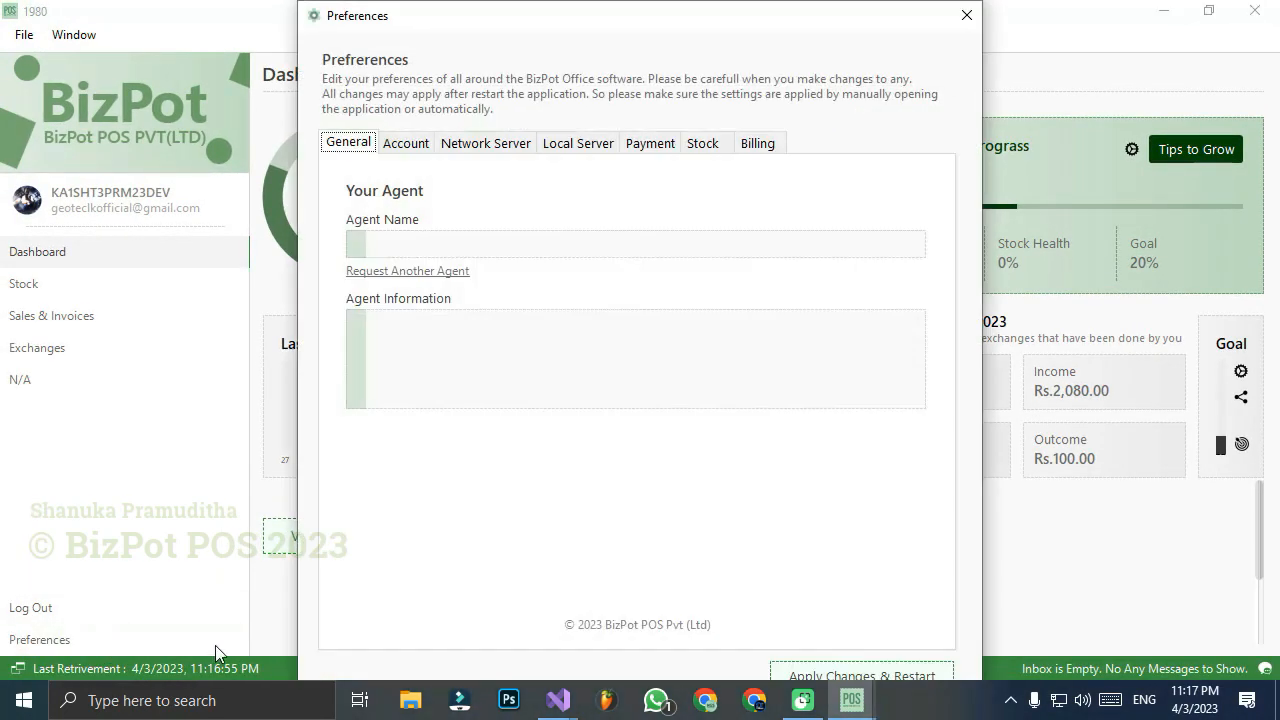
Review the Account, Stock and Billing preferences, and try to activate the billing freeze
click(410, 146)
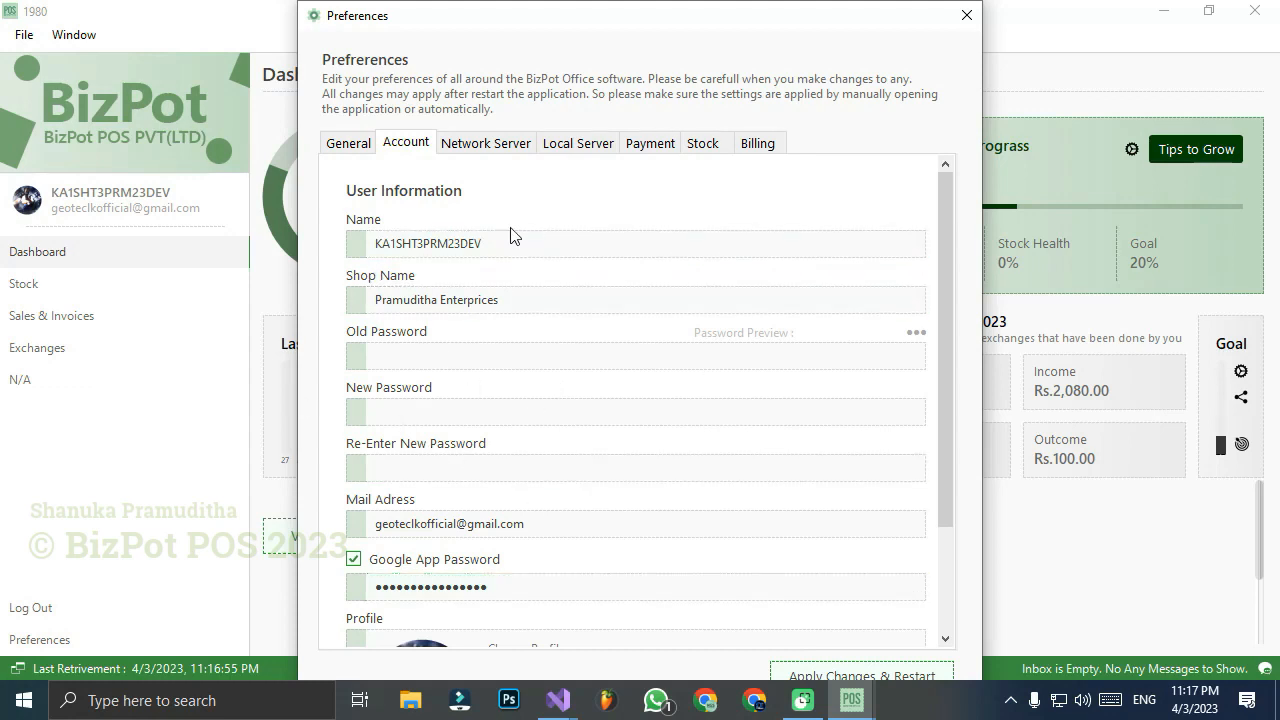
click(730, 147)
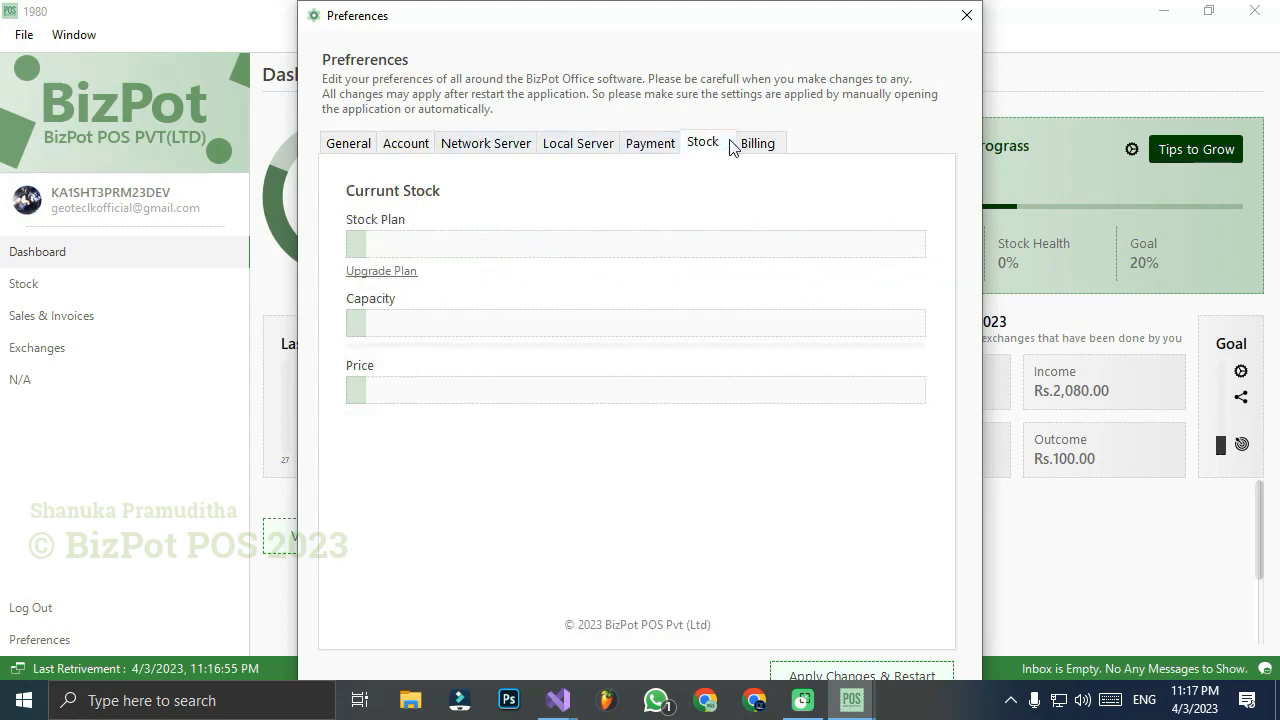
click(744, 148)
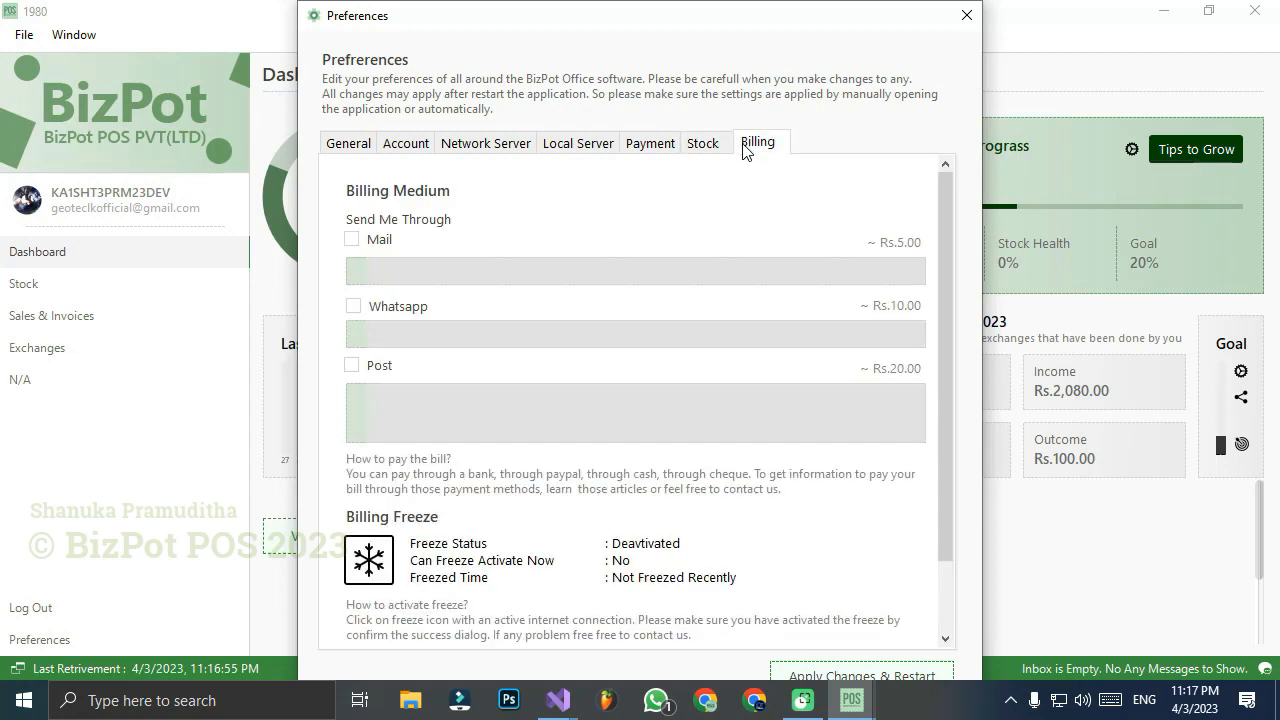
scroll(850, 365, down, 2)
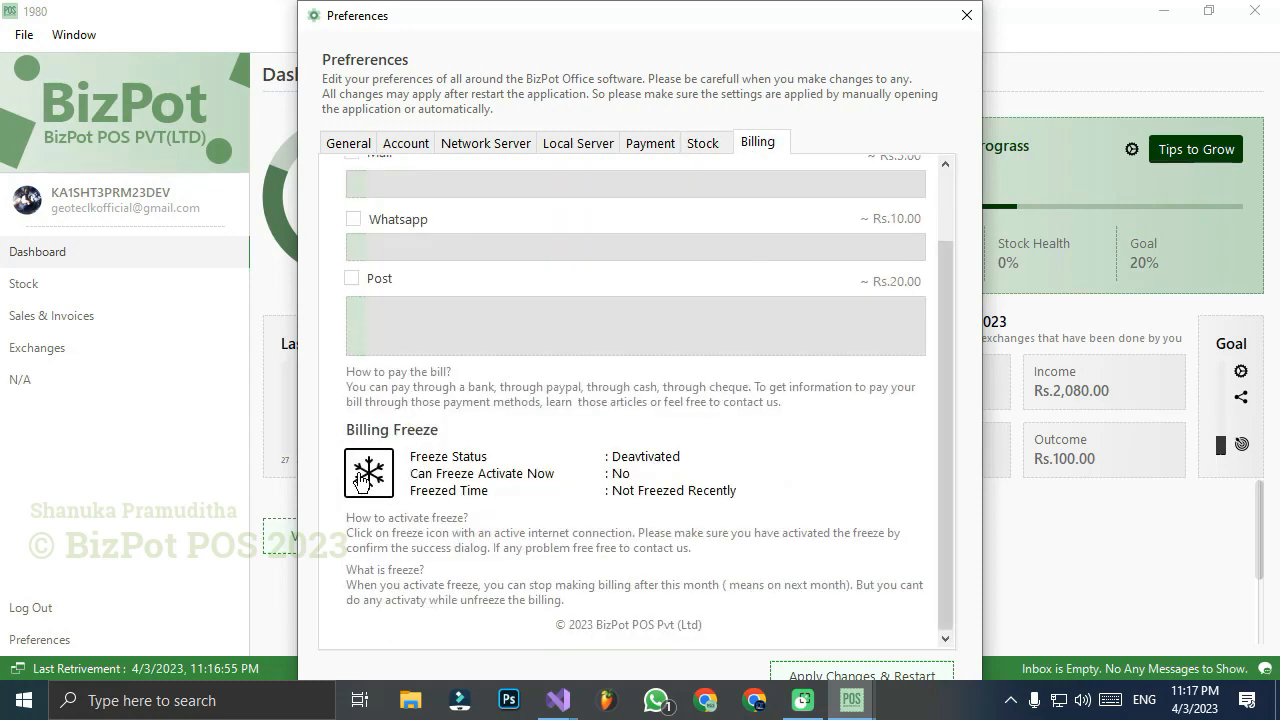
click(361, 494)
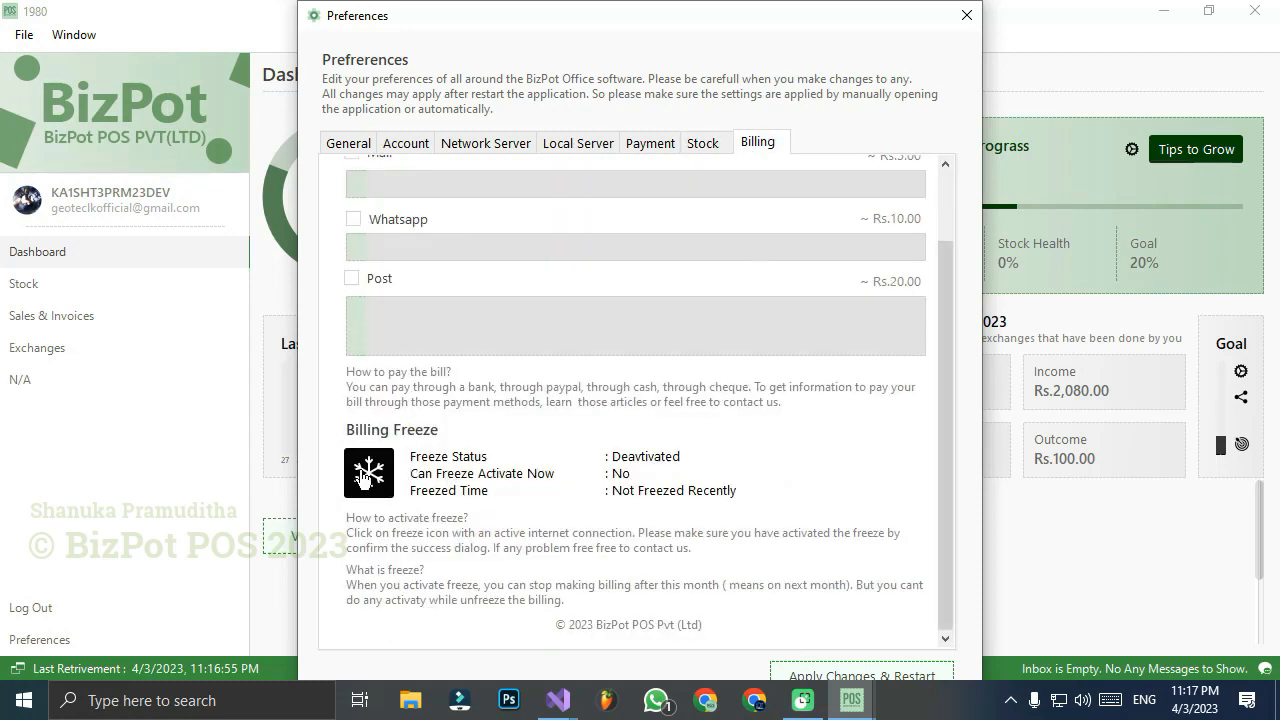
Review the Local Server, Payment and Network Server preferences, ending on the General ones
click(580, 143)
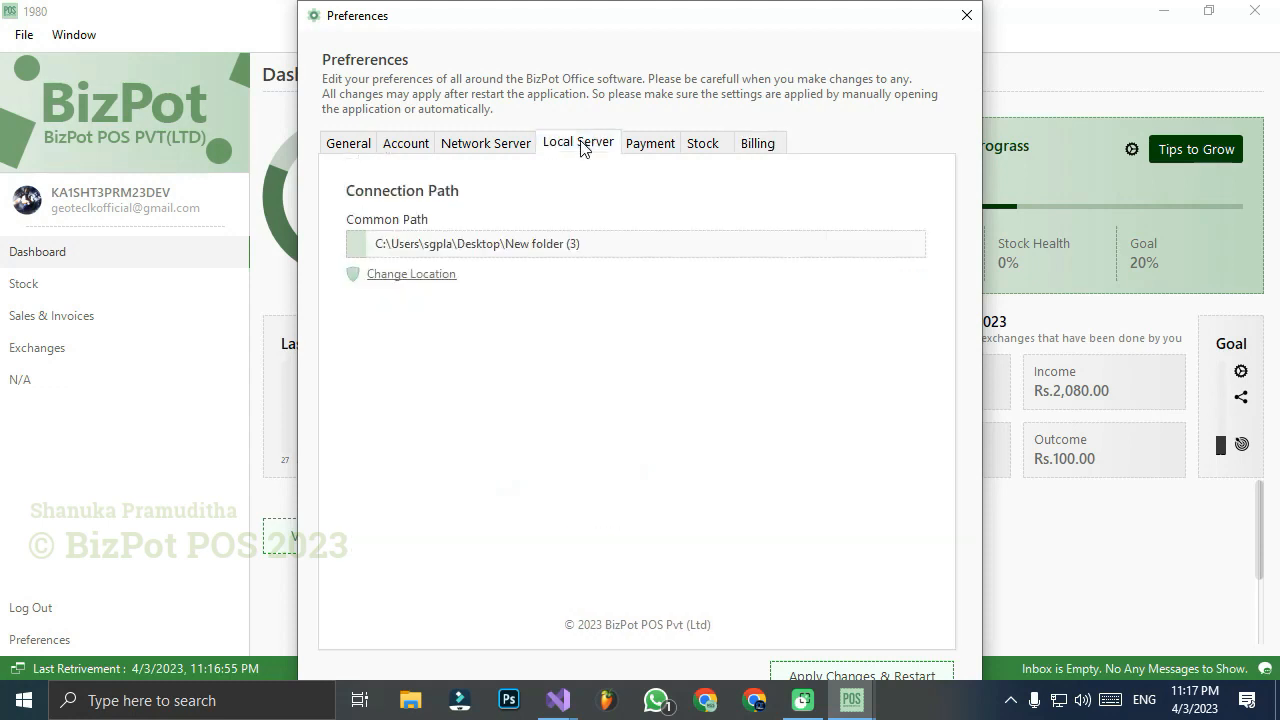
click(651, 147)
click(557, 150)
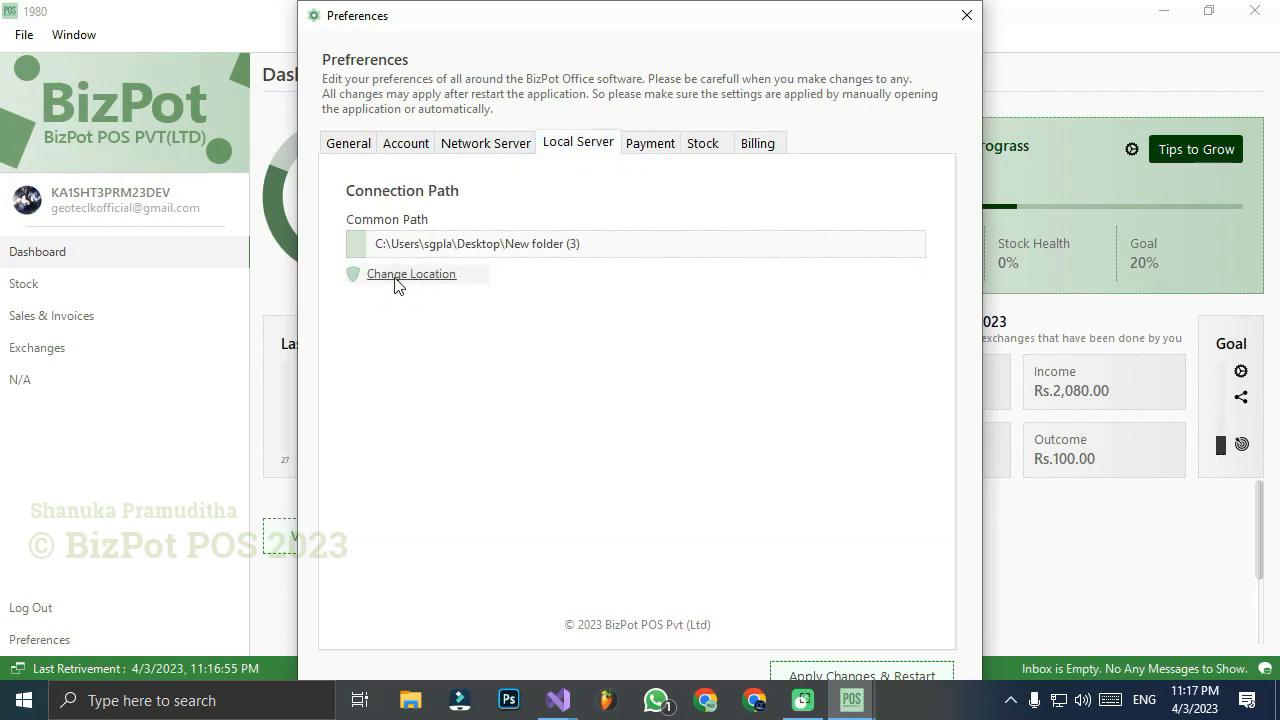
click(520, 150)
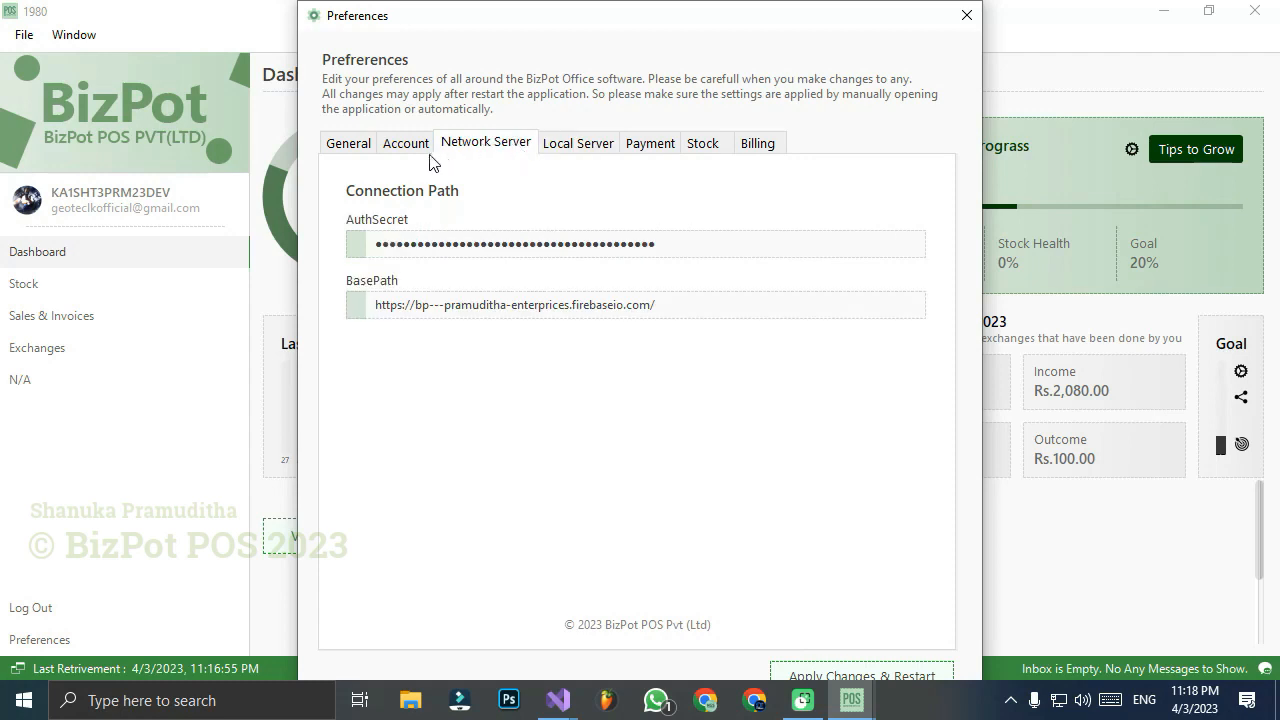
click(347, 145)
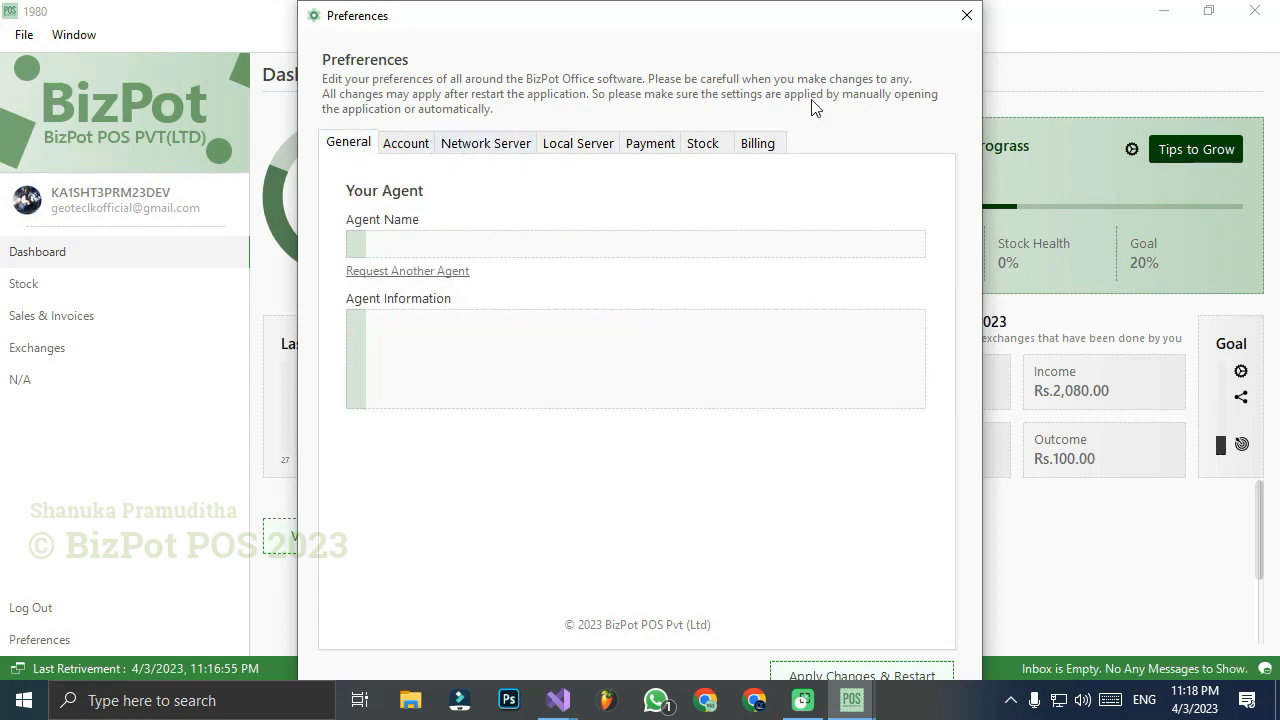
Close Preferences without applying changes, and exit BizPot Office
click(966, 15)
click(1255, 10)
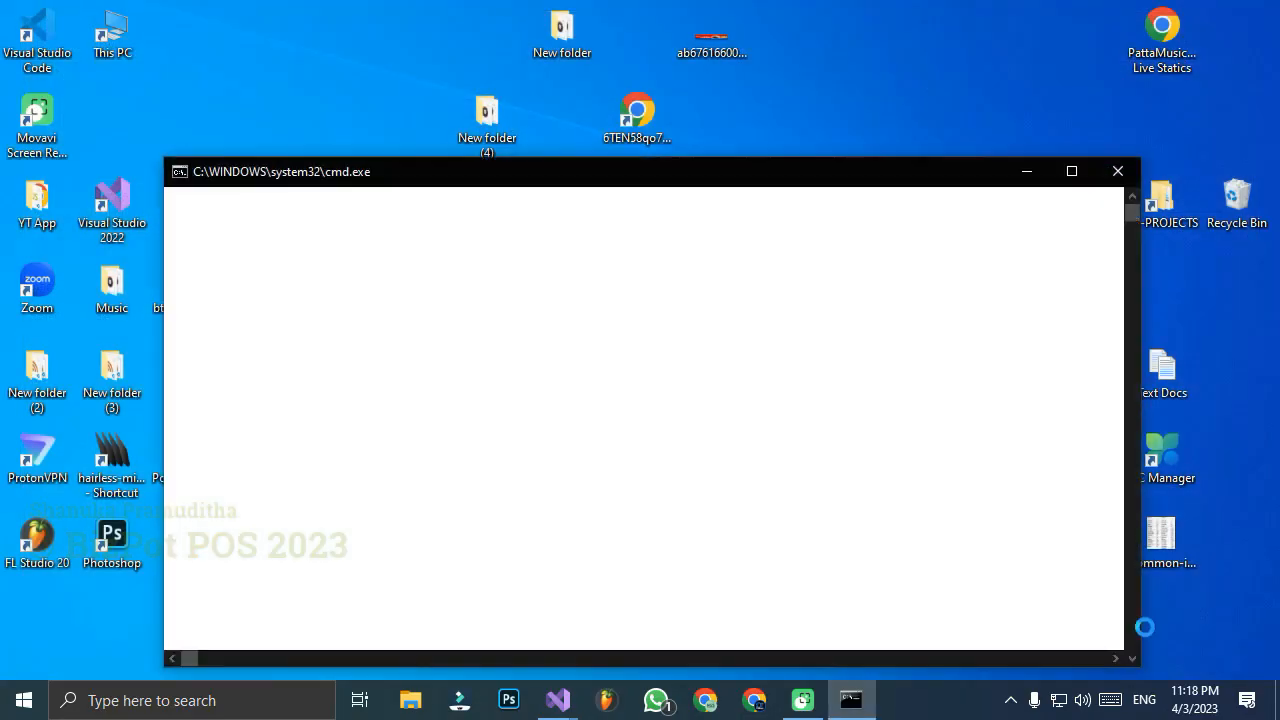